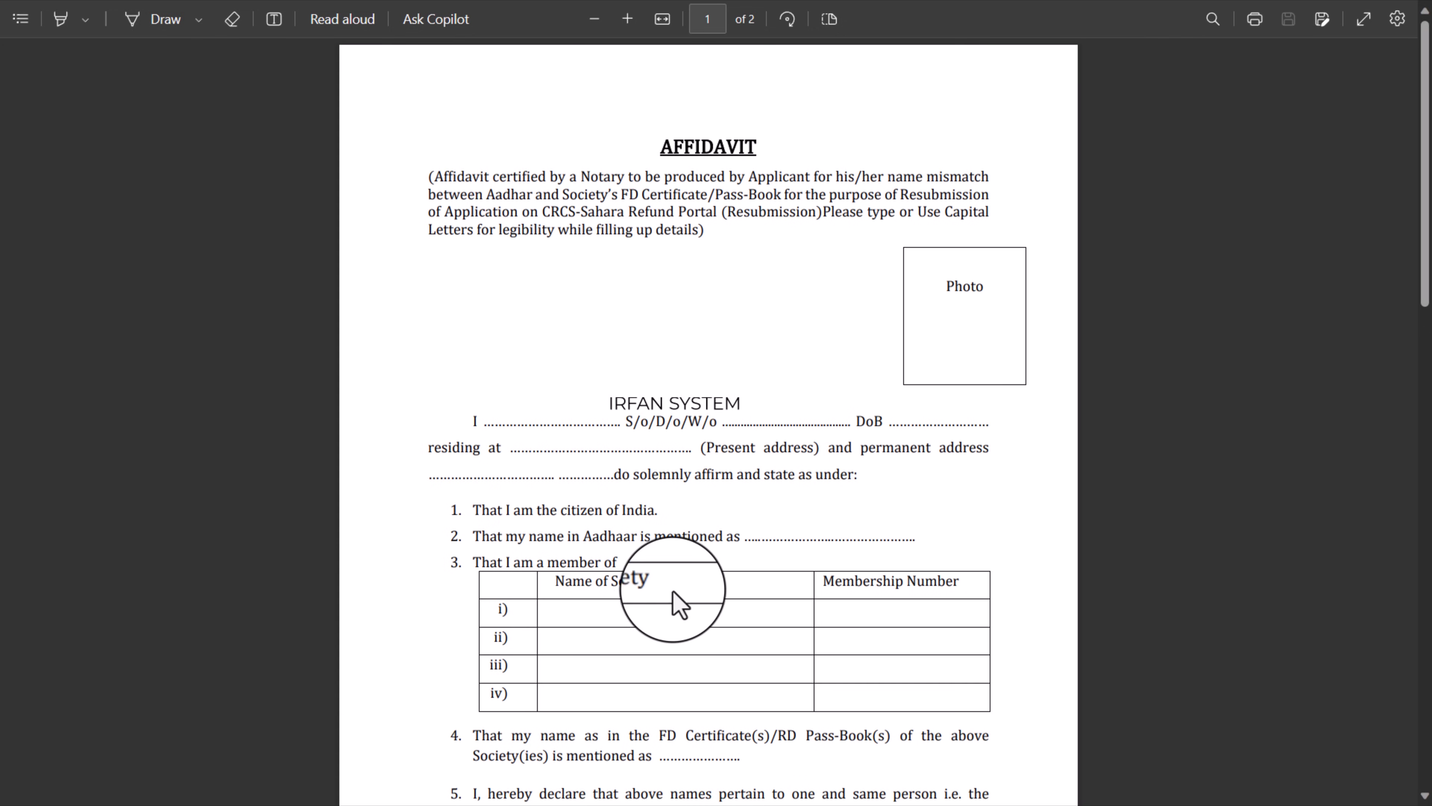
Step: Review the blank affidavit, notarized affidavit and ID card copy PDFs, then return to the portal
{"action": "scroll", "coordinate": [801, 581], "scroll_direction": "down", "scroll_amount": 8}
{"action": "scroll", "coordinate": [900, 560], "scroll_direction": "down", "scroll_amount": 4}
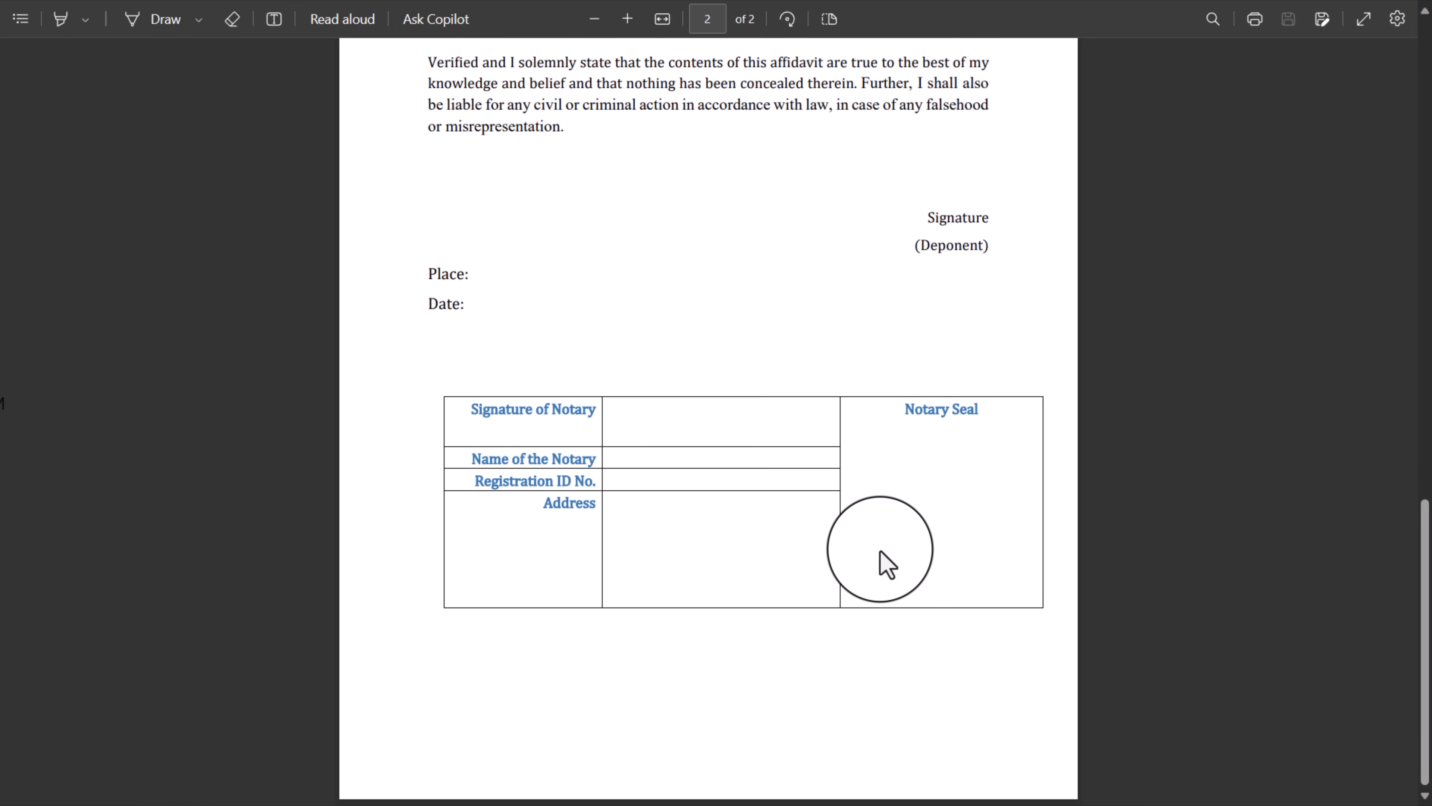
{"action": "key", "text": "alt+Tab"}
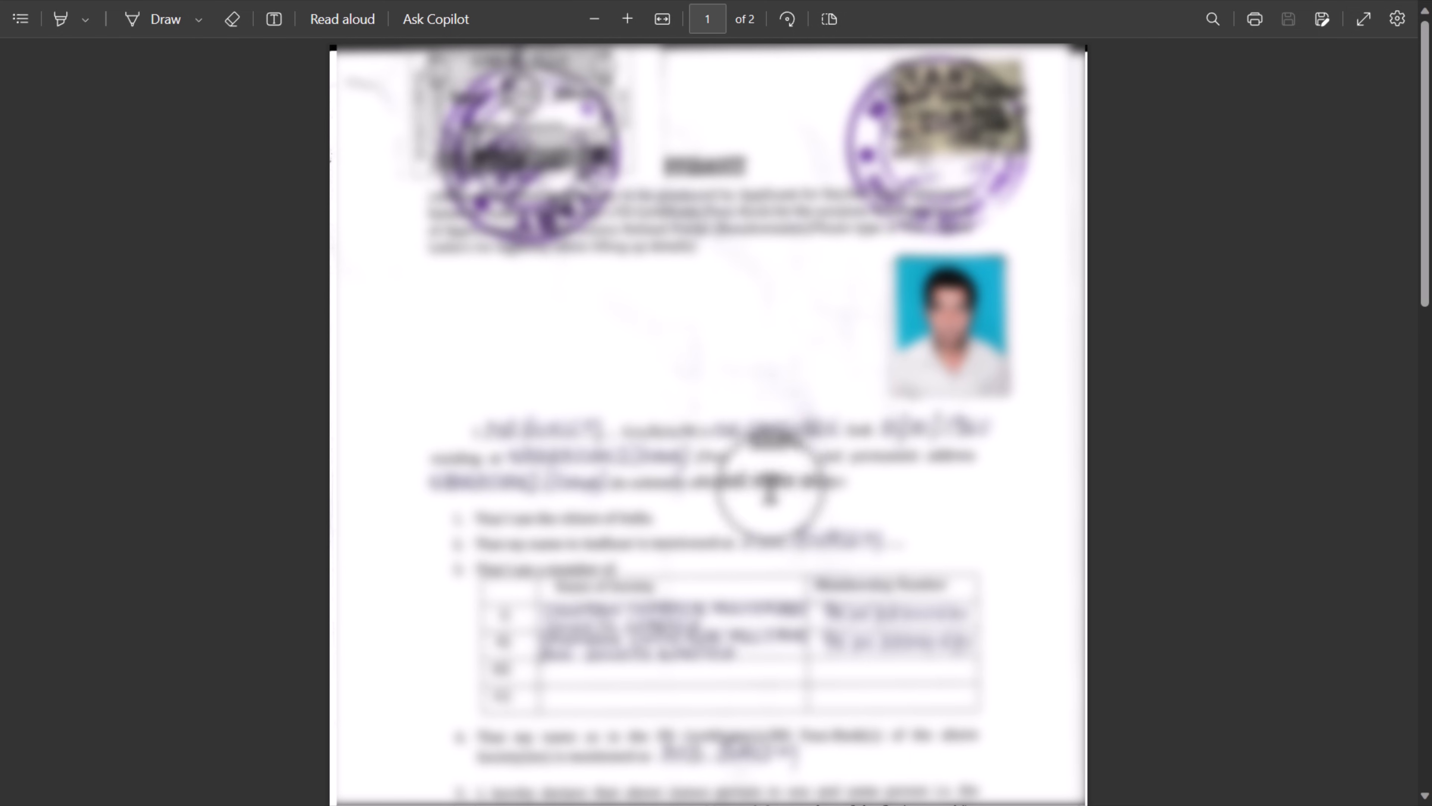
{"action": "scroll", "coordinate": [860, 576], "scroll_direction": "down", "scroll_amount": 12}
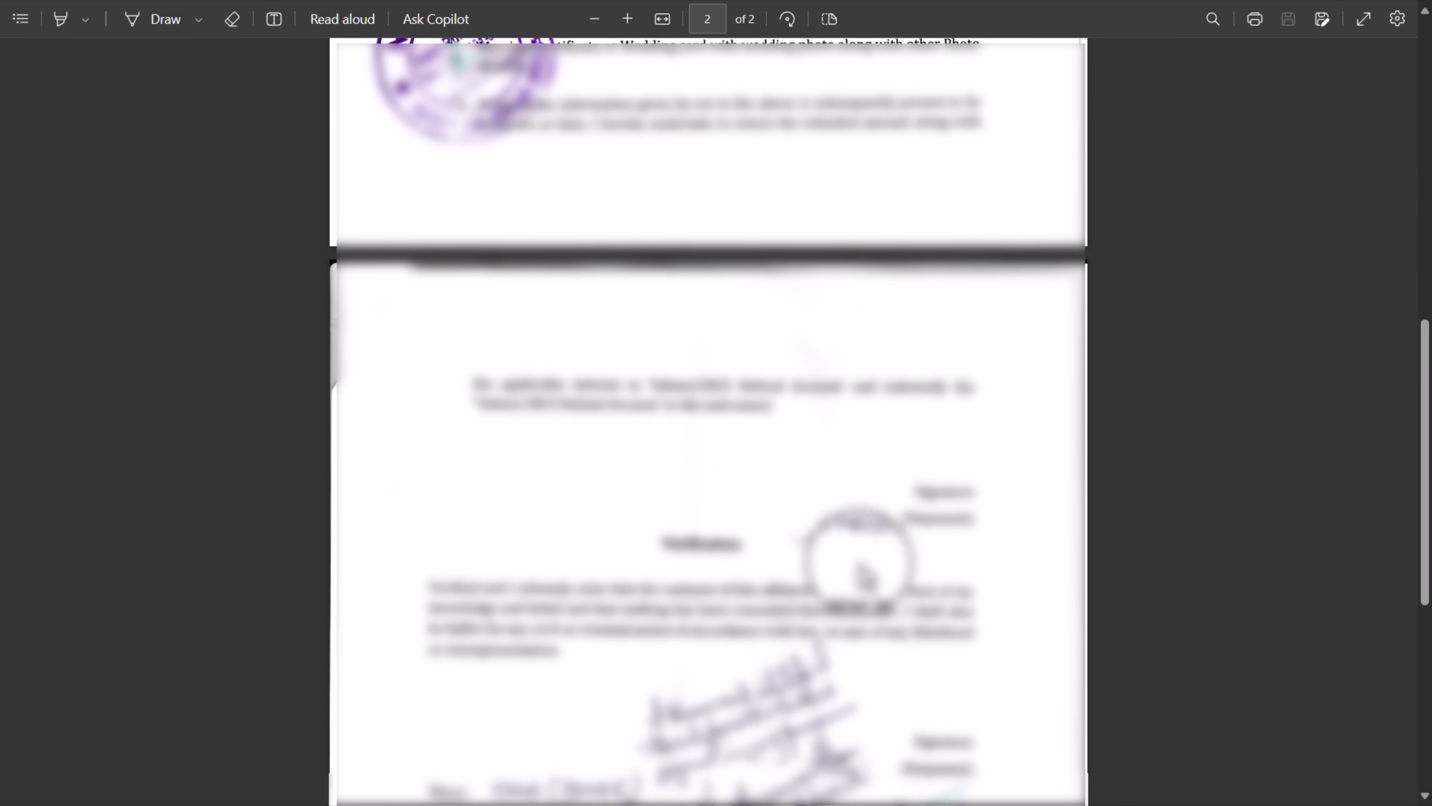
{"action": "scroll", "coordinate": [832, 507], "scroll_direction": "down", "scroll_amount": 8}
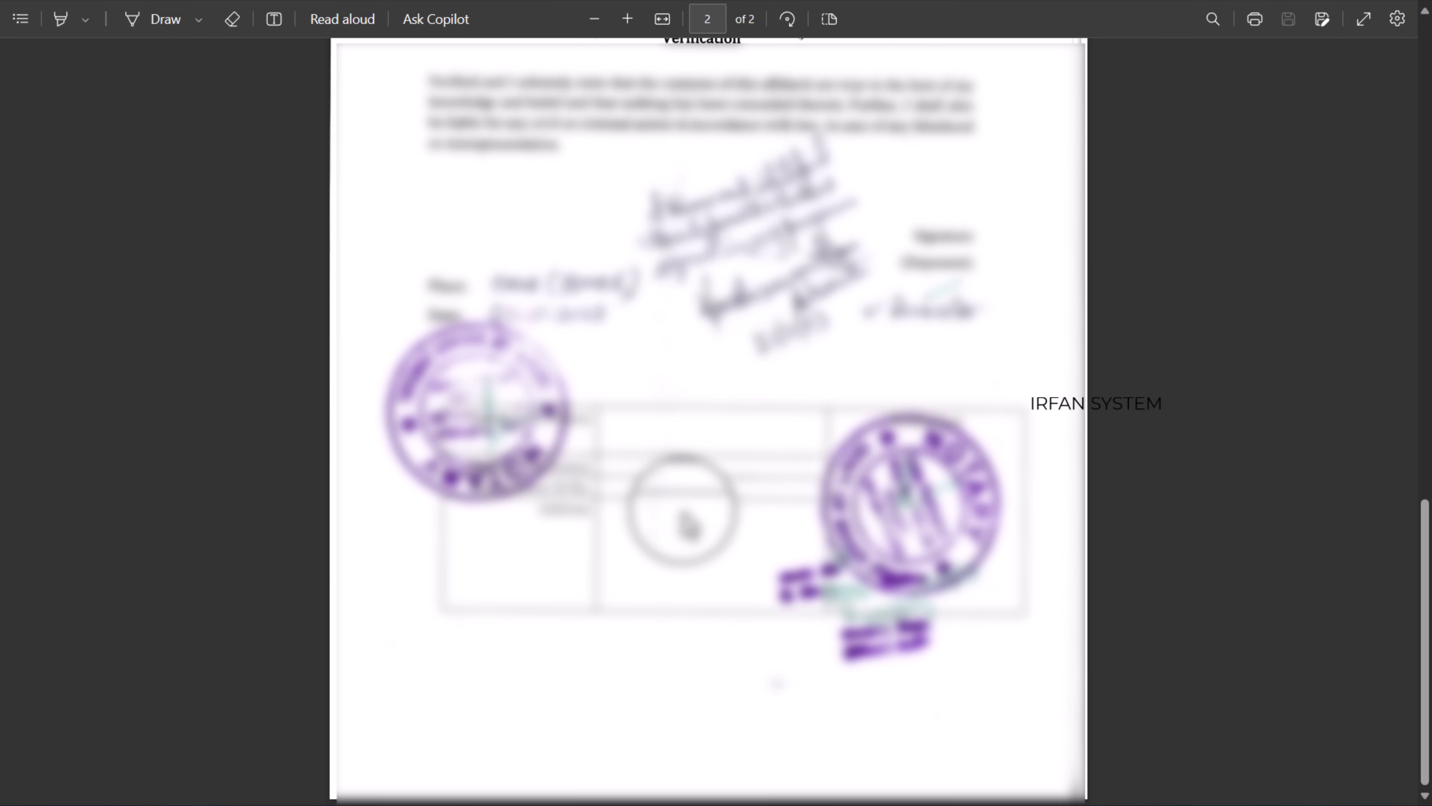
{"action": "key", "text": "alt+Tab"}
{"action": "key", "text": "alt+Tab"}
{"action": "key", "text": "alt+Tab"}
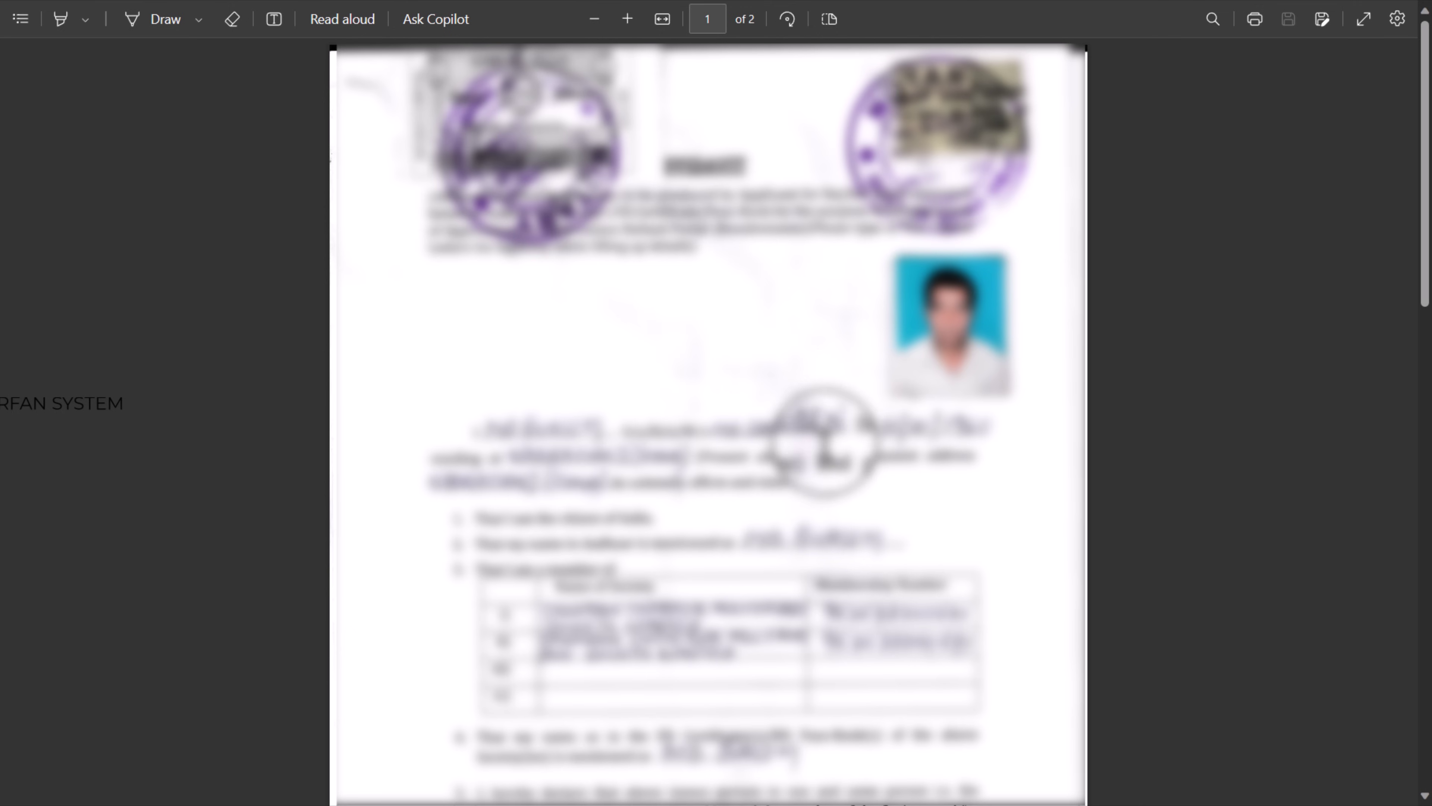
{"action": "scroll", "coordinate": [812, 429], "scroll_direction": "down", "scroll_amount": 10}
{"action": "scroll", "coordinate": [825, 443], "scroll_direction": "down", "scroll_amount": 8}
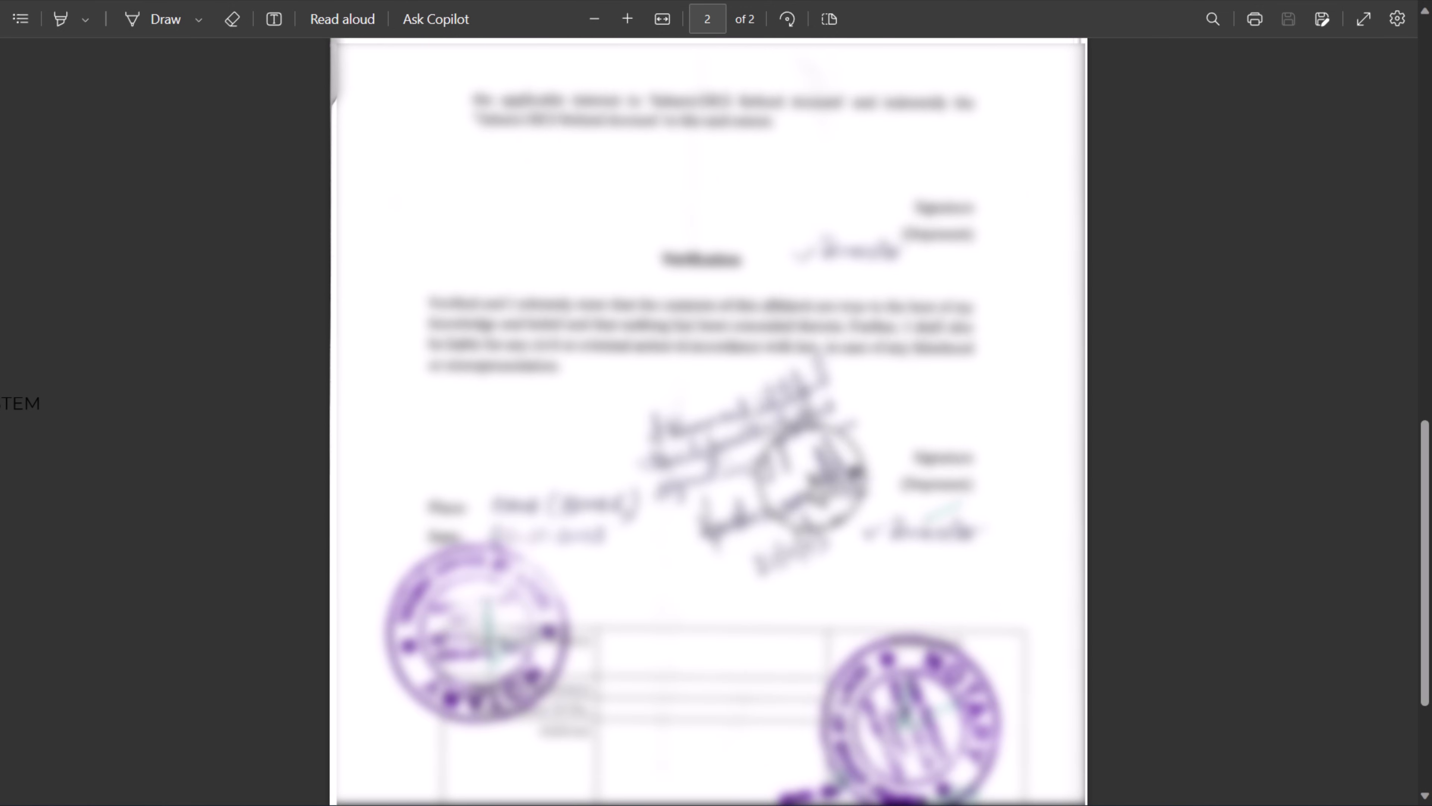
{"action": "key", "text": "alt+Tab"}
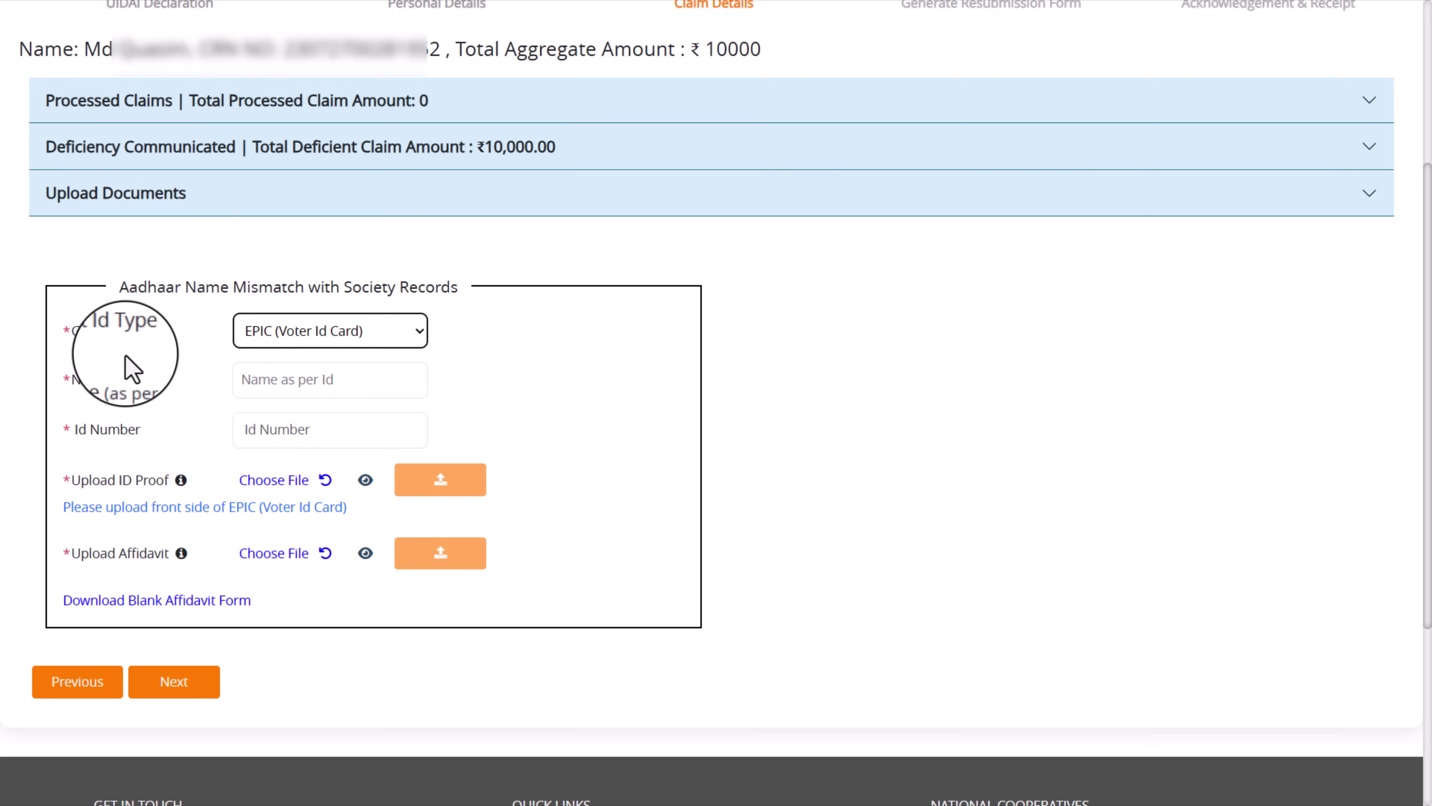
Step: Set the Govt Id Type to Driving License
{"action": "left_click", "coordinate": [314, 333]}
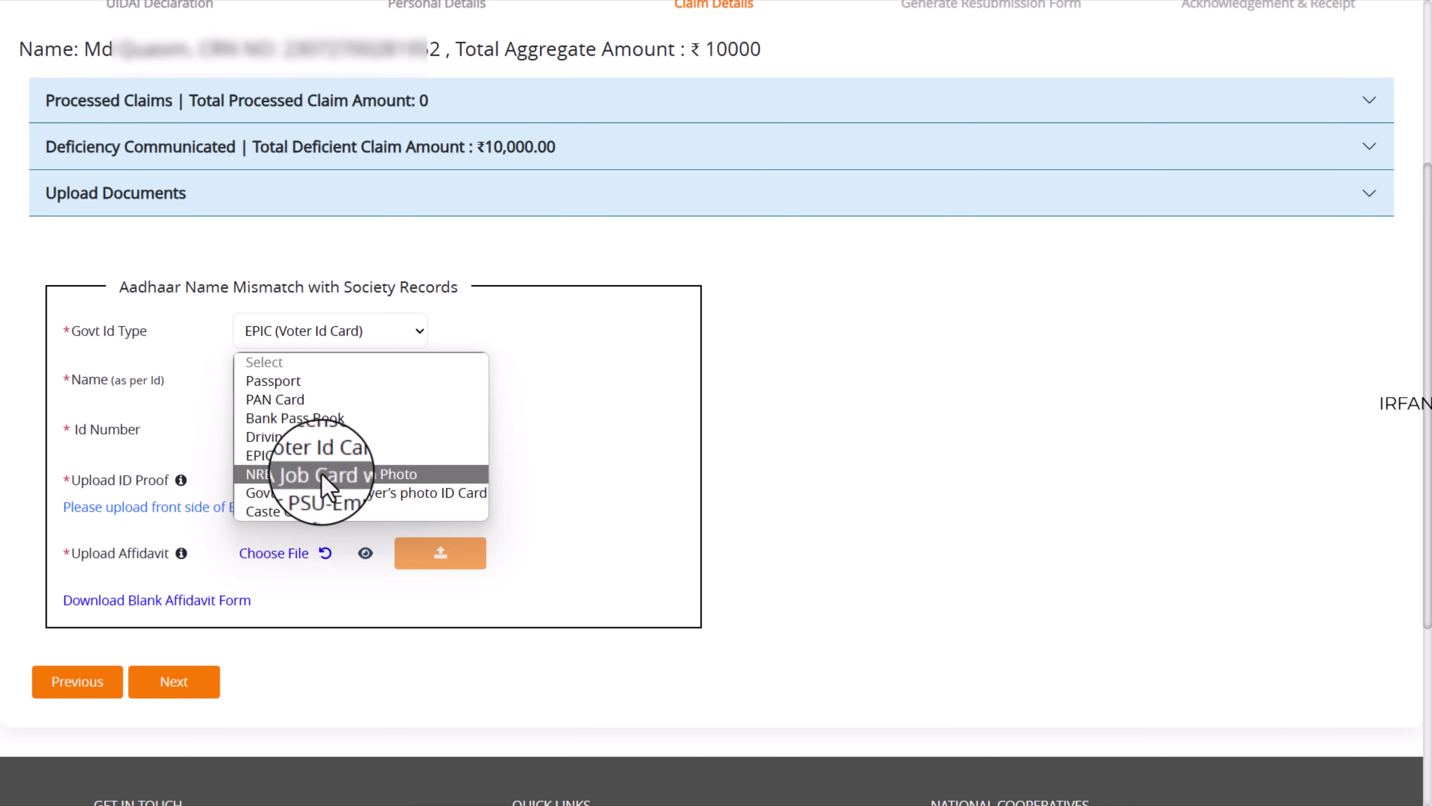
{"action": "left_click", "coordinate": [290, 441]}
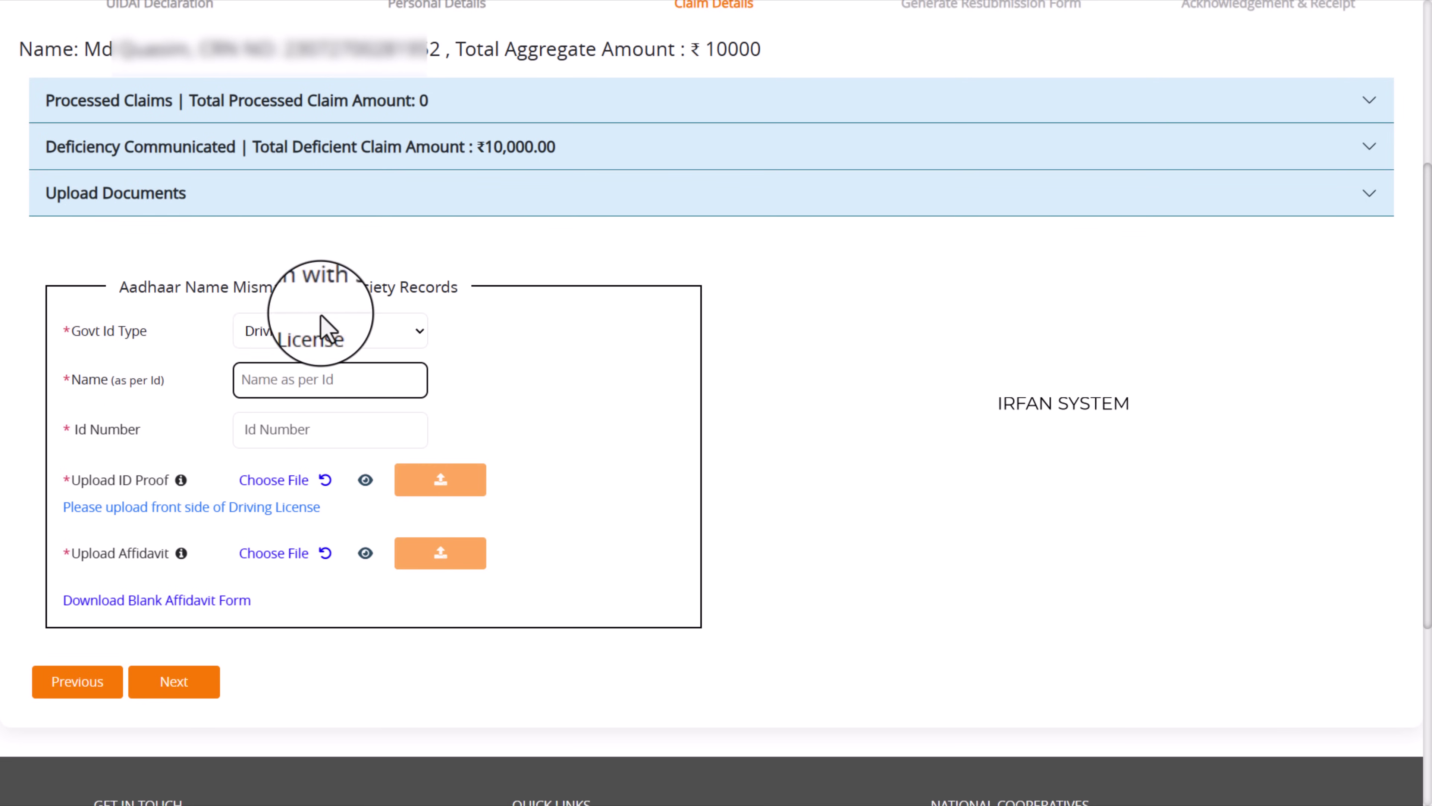
{"action": "left_click", "coordinate": [285, 434]}
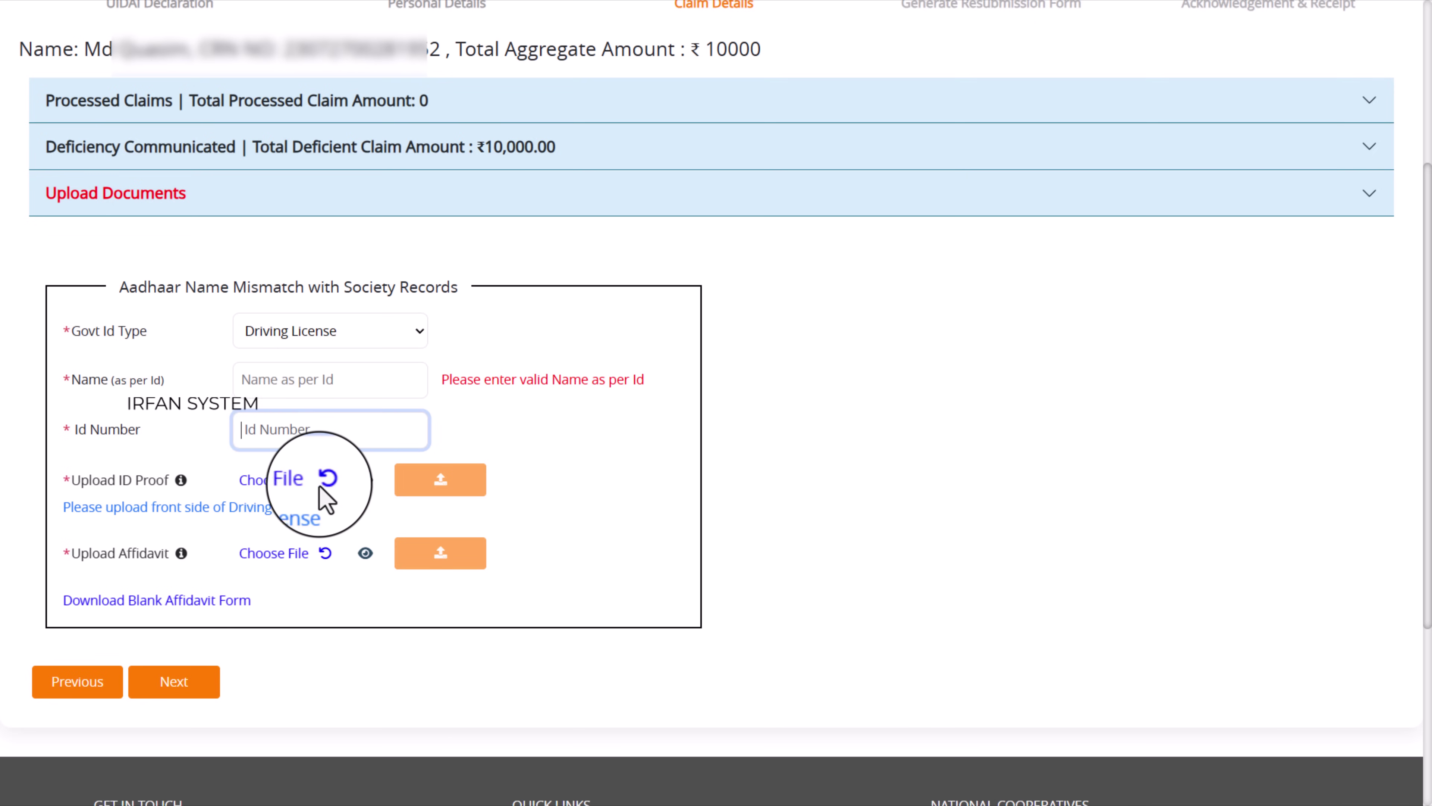
Step: Upload the driving licence copy PDF as the ID proof
{"action": "left_click", "coordinate": [279, 484]}
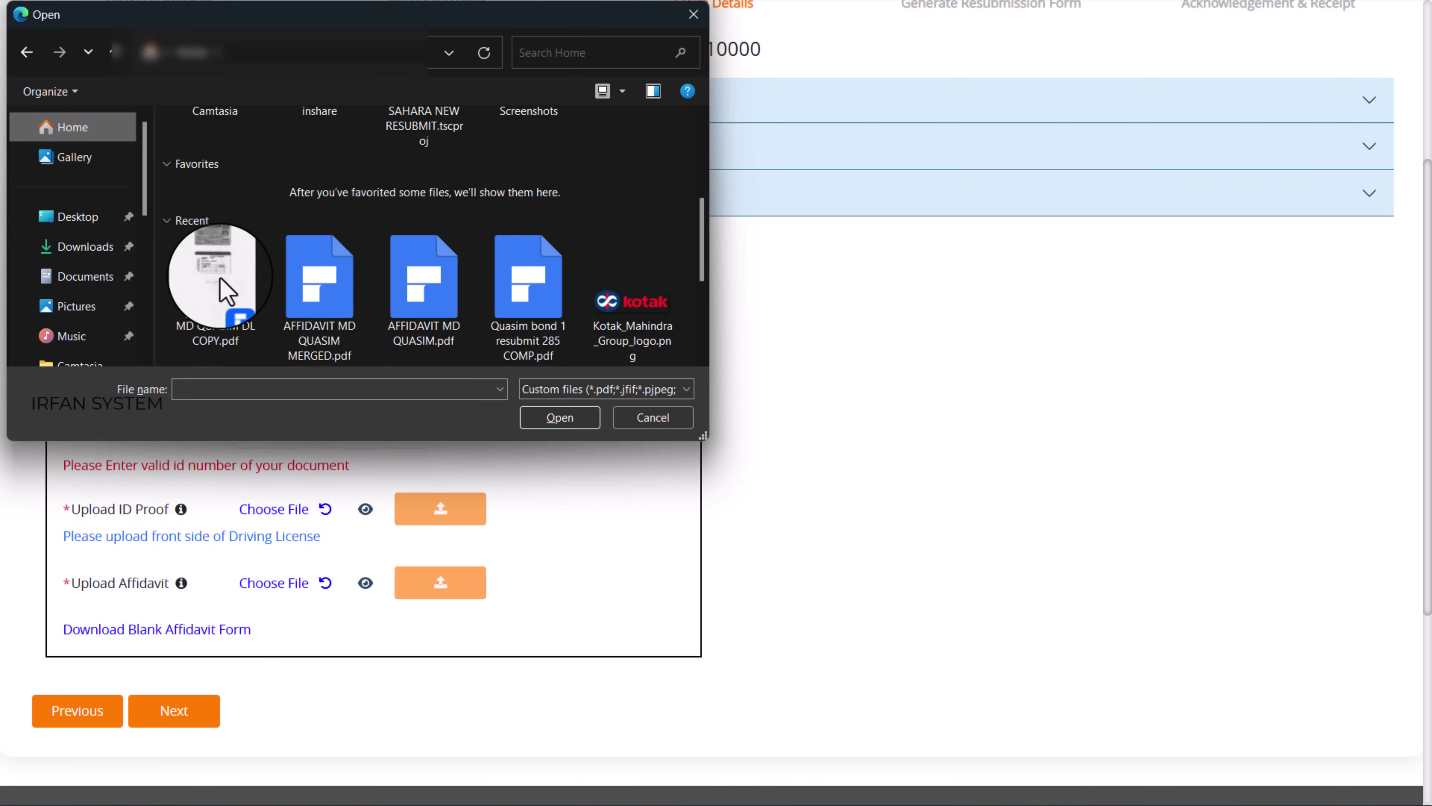
{"action": "left_click", "coordinate": [221, 270]}
{"action": "left_click", "coordinate": [555, 423]}
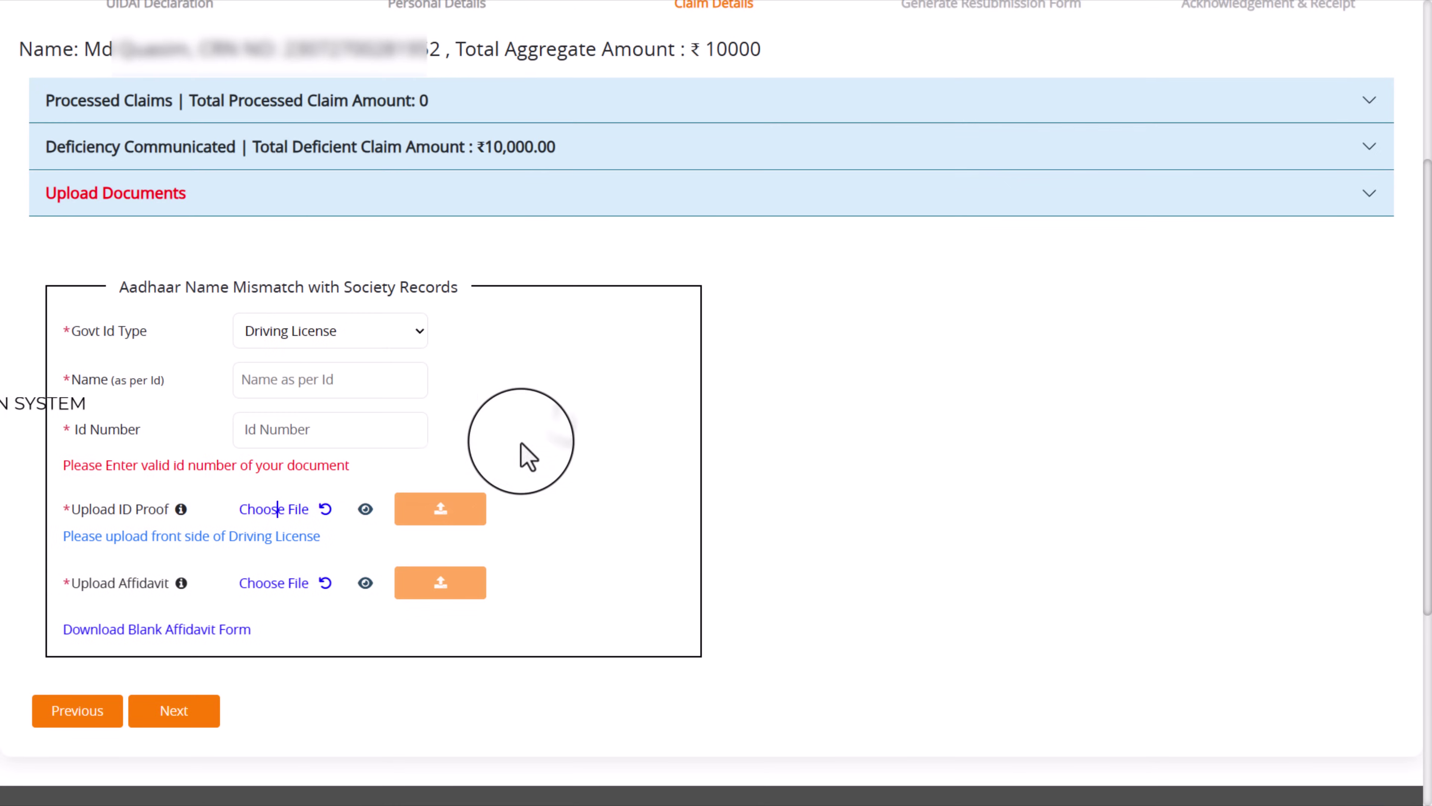
{"action": "left_click", "coordinate": [396, 511]}
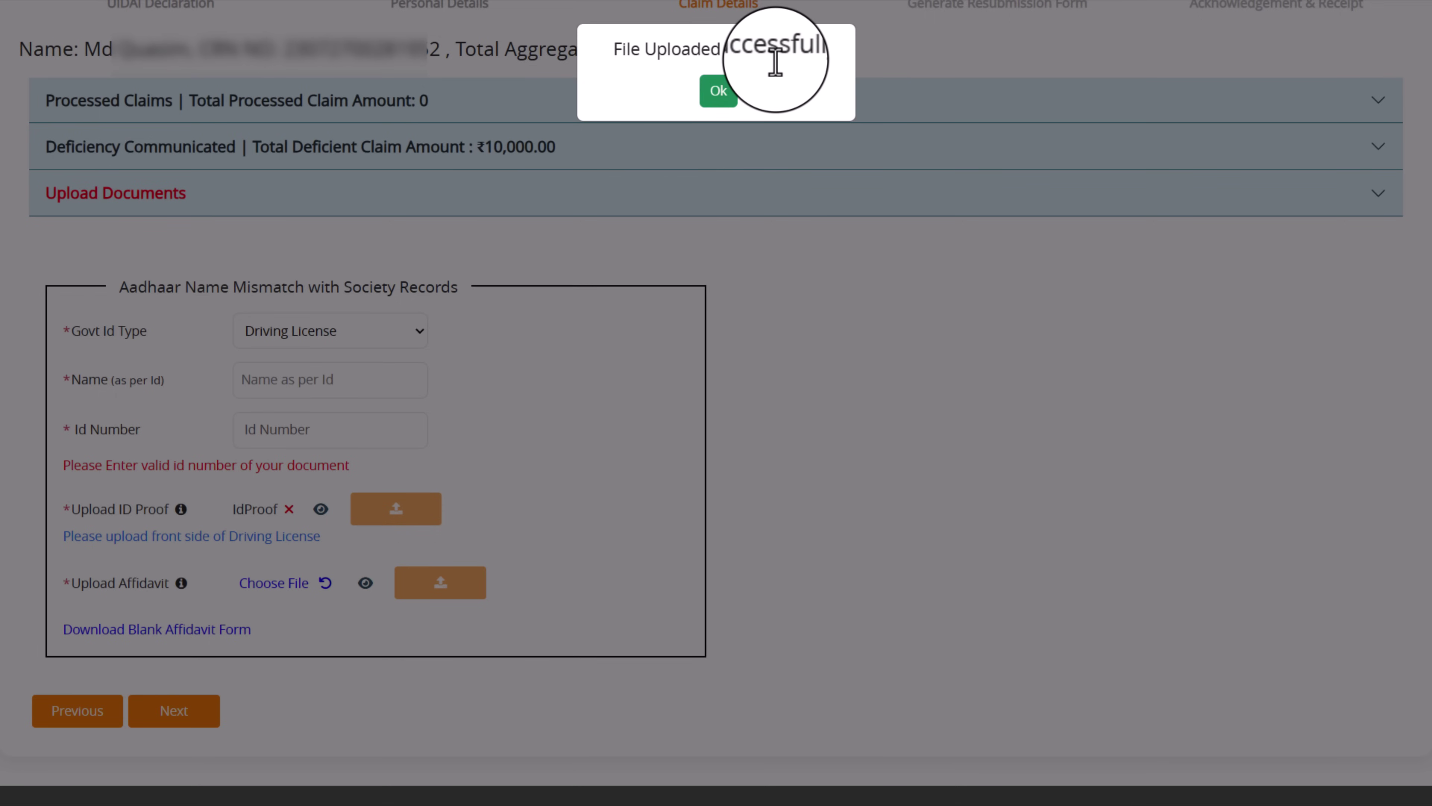
{"action": "left_click", "coordinate": [715, 95]}
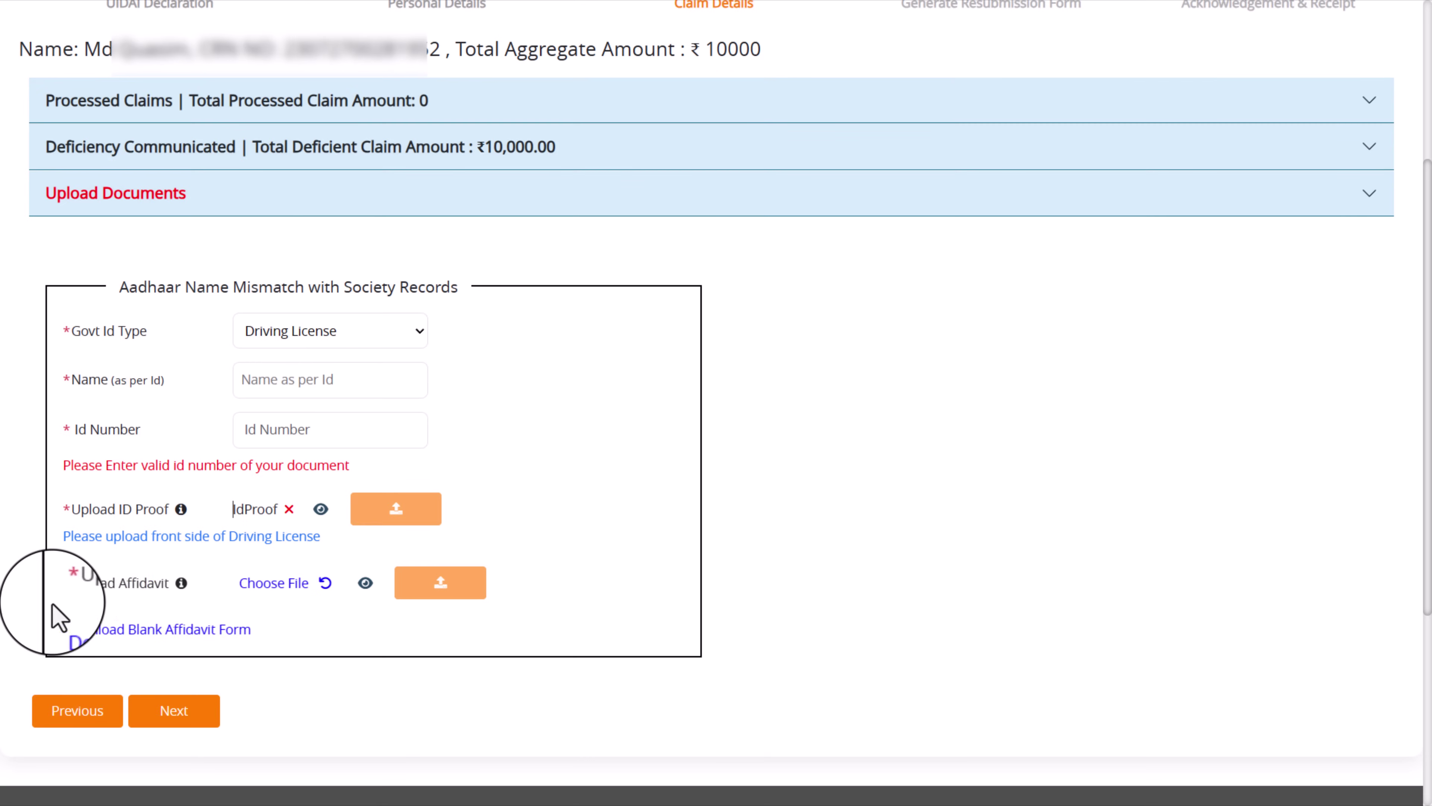
Step: Replace the oversized merged affidavit with the compressed 'comp' affidavit PDF and upload it
{"action": "left_click", "coordinate": [295, 588]}
{"action": "left_click", "coordinate": [322, 304]}
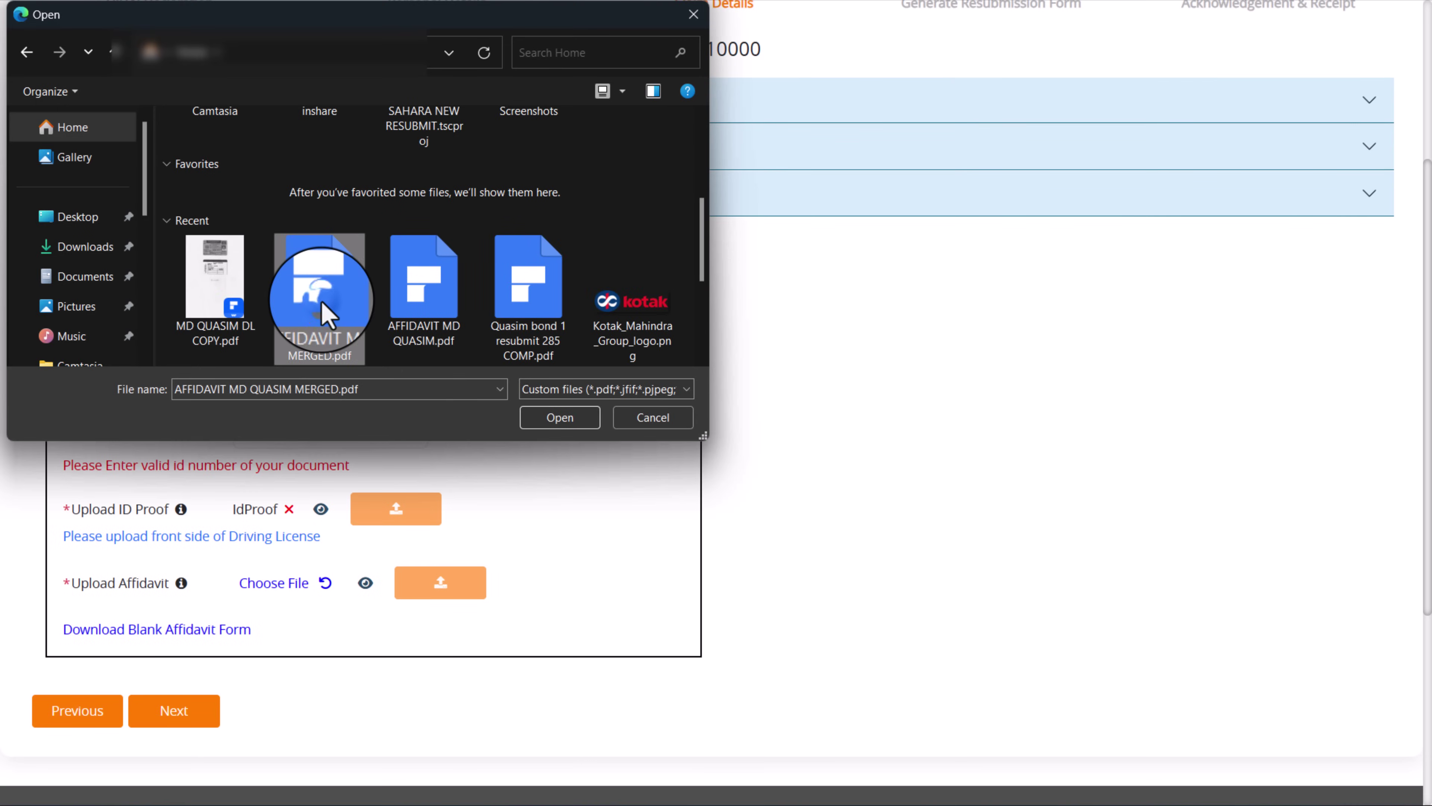
{"action": "left_click", "coordinate": [564, 417]}
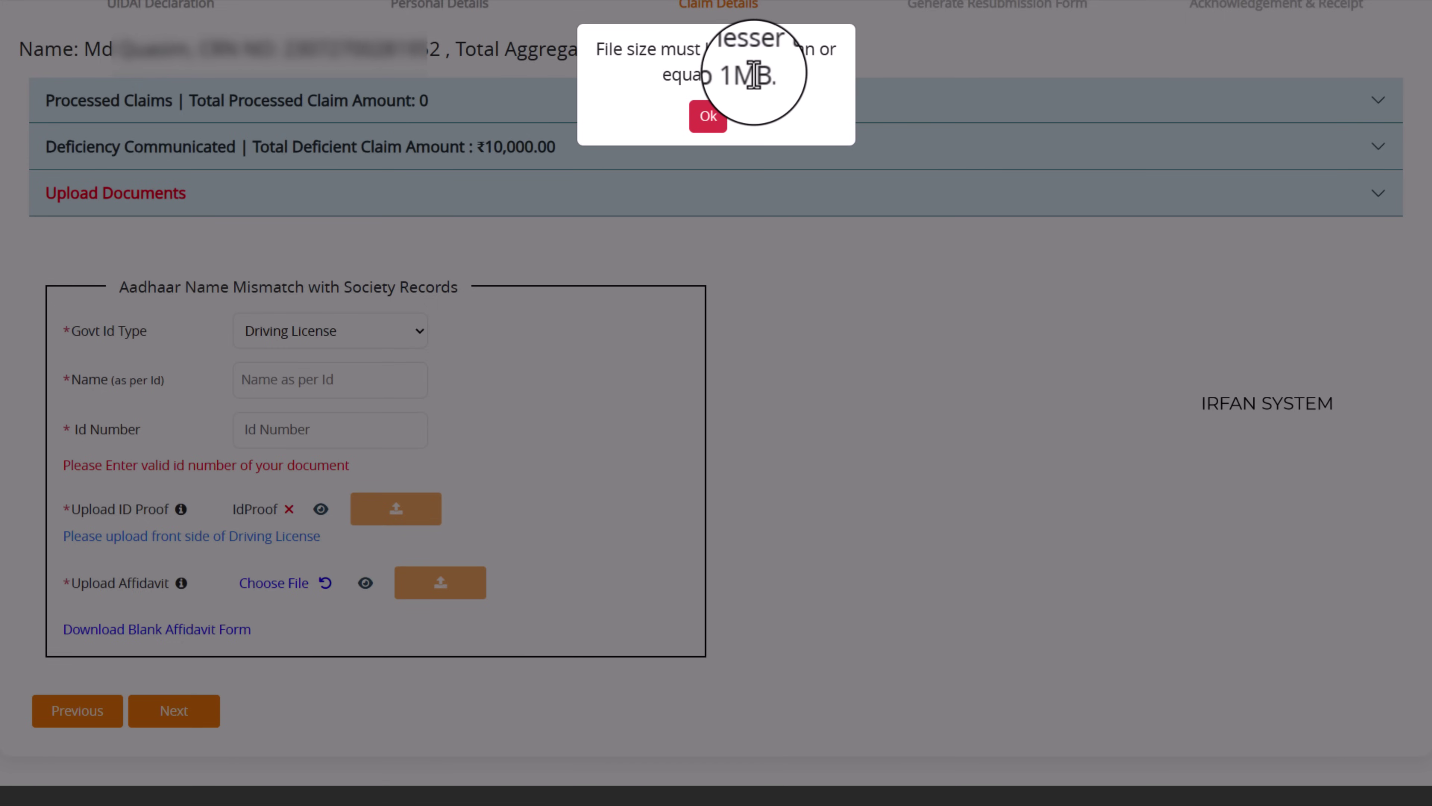
{"action": "left_click", "coordinate": [707, 116]}
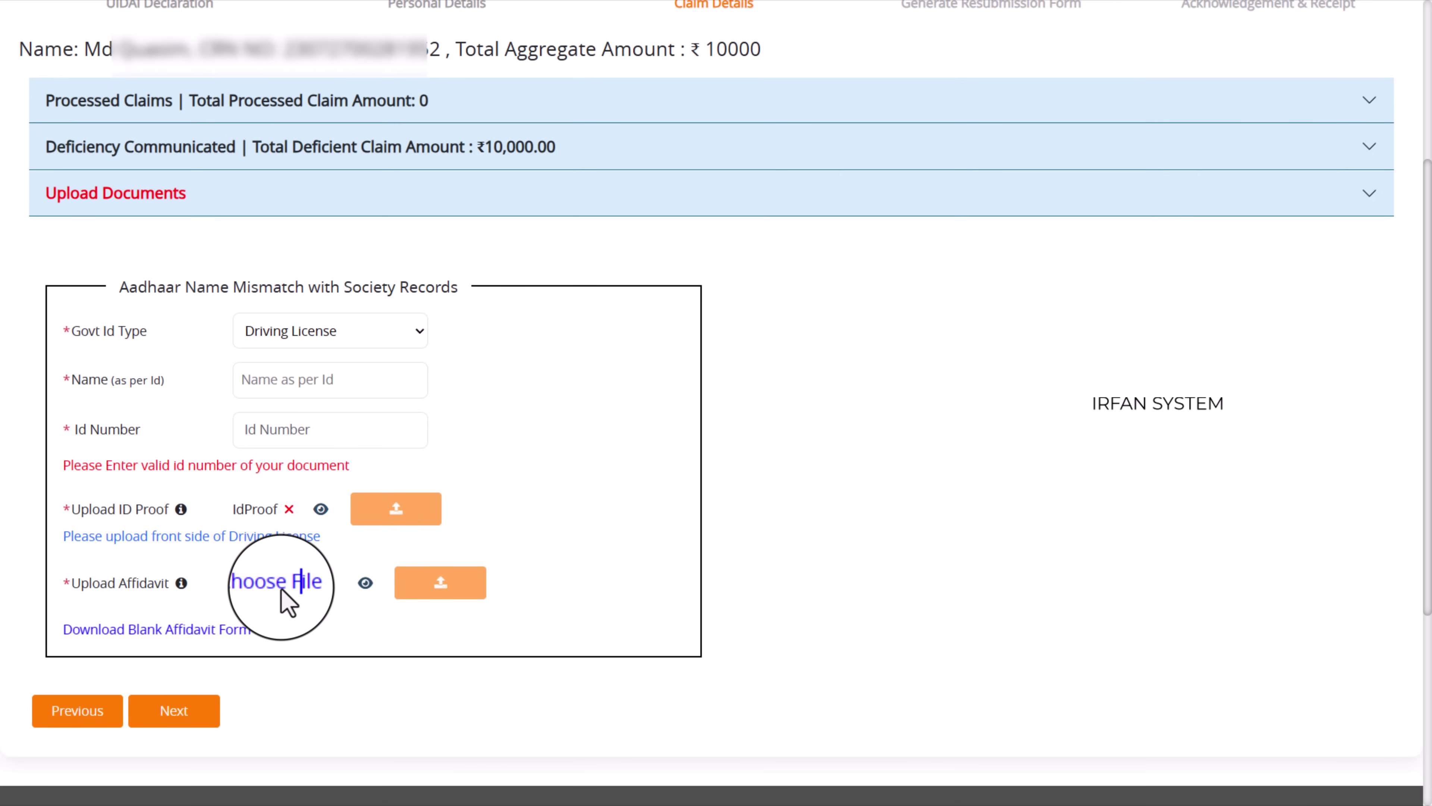
{"action": "left_click", "coordinate": [270, 586]}
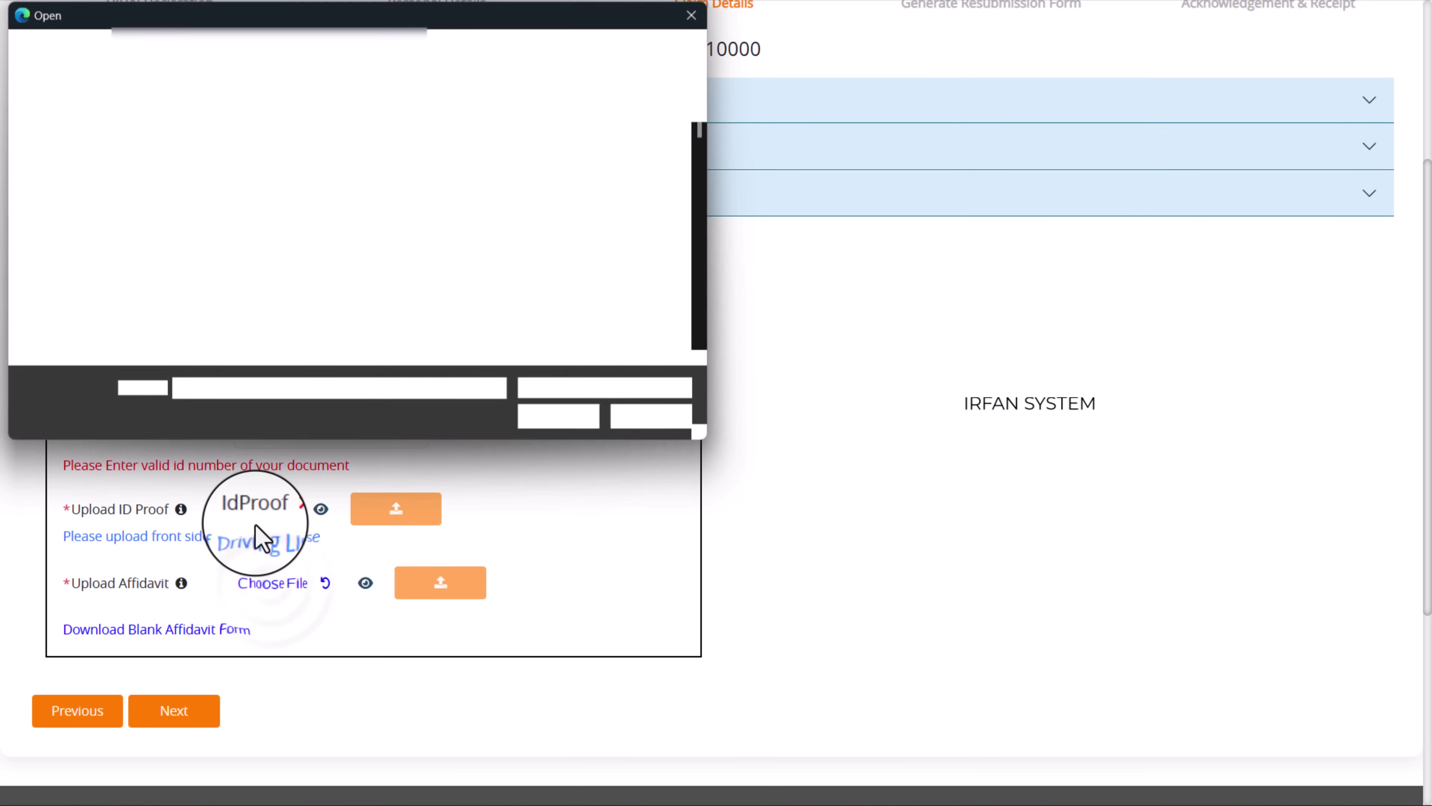
{"action": "left_click", "coordinate": [196, 283]}
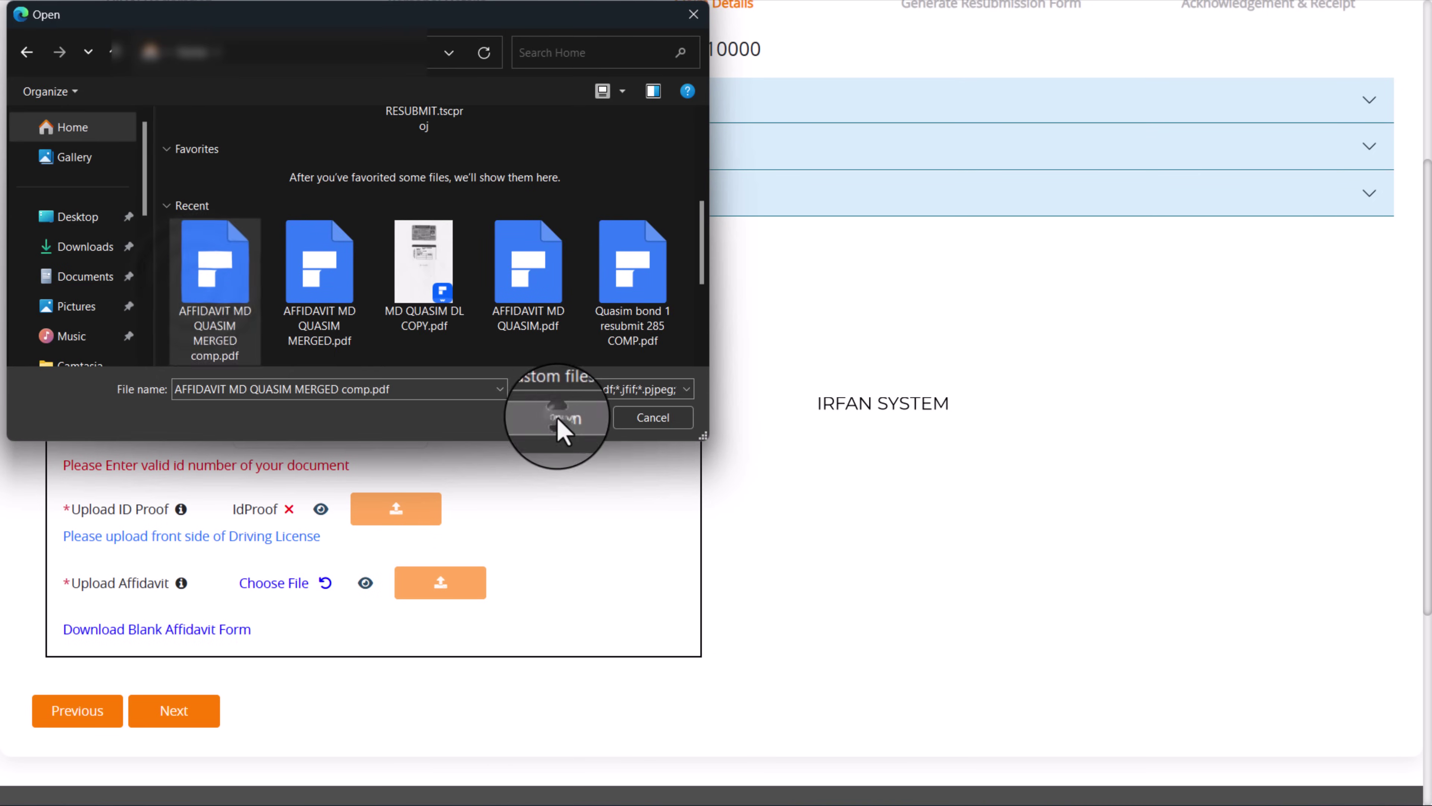
{"action": "left_click", "coordinate": [561, 420]}
{"action": "left_click", "coordinate": [426, 587]}
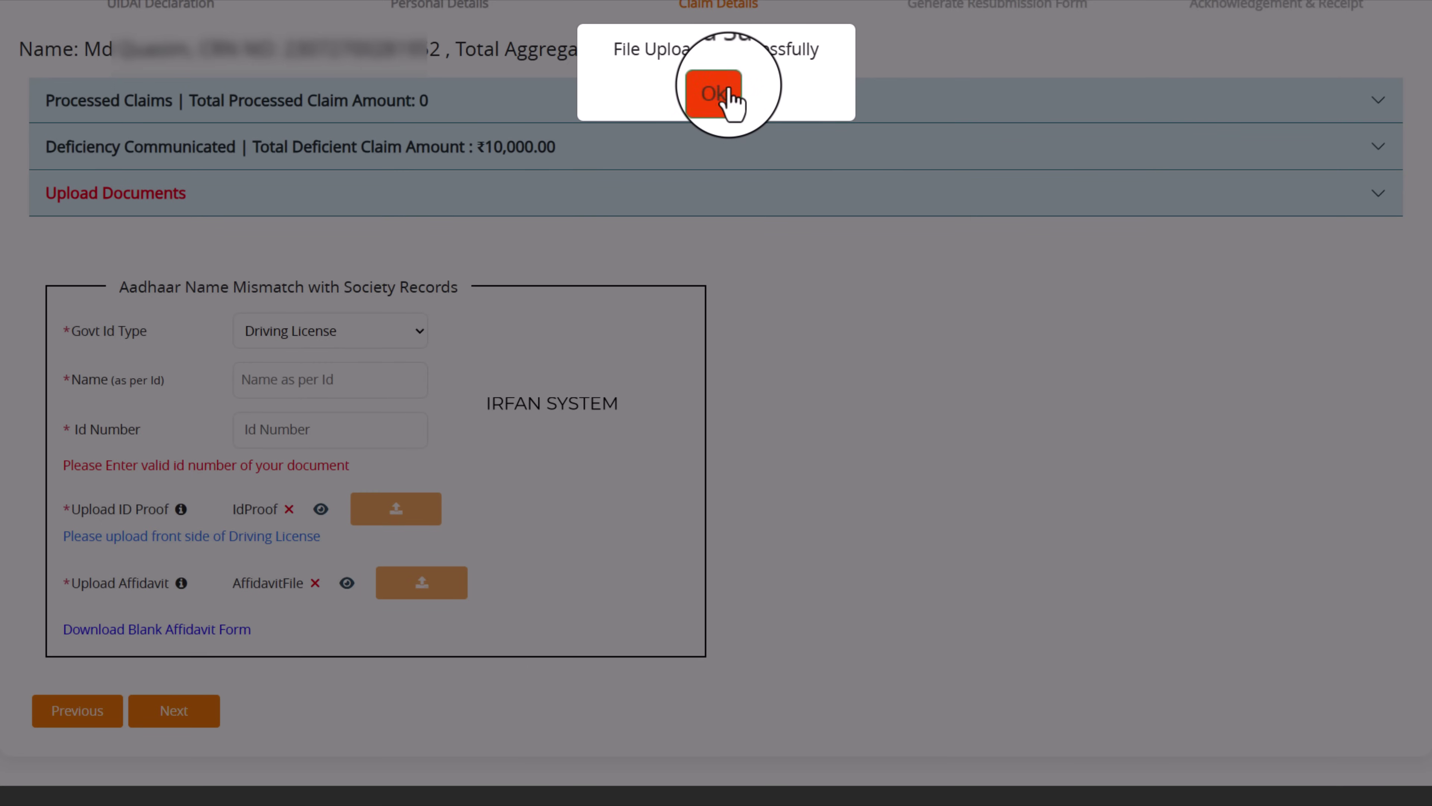
{"action": "left_click", "coordinate": [727, 95]}
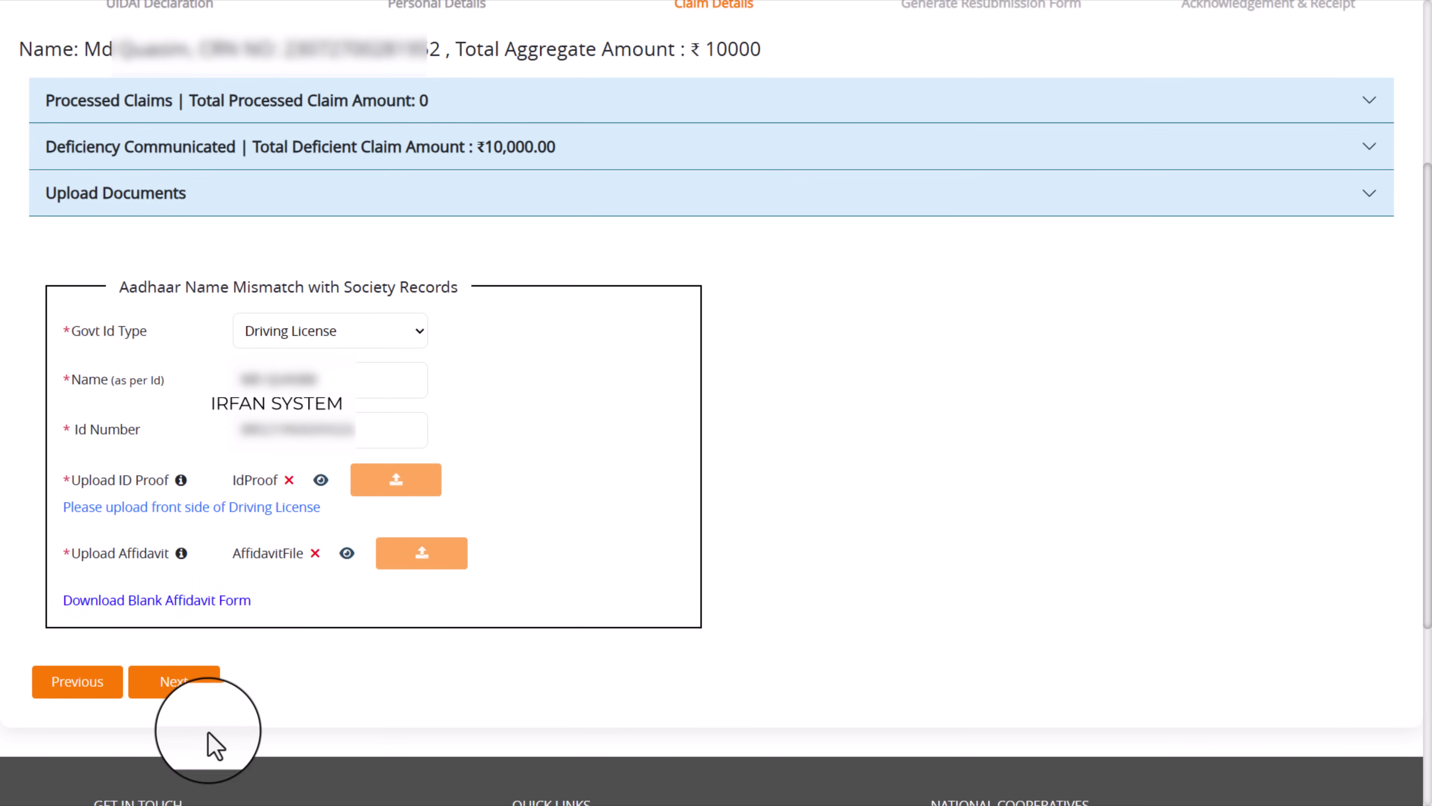
Step: Confirm the two eligible claims to reach the Generate Resubmission Form step
{"action": "left_click", "coordinate": [187, 694]}
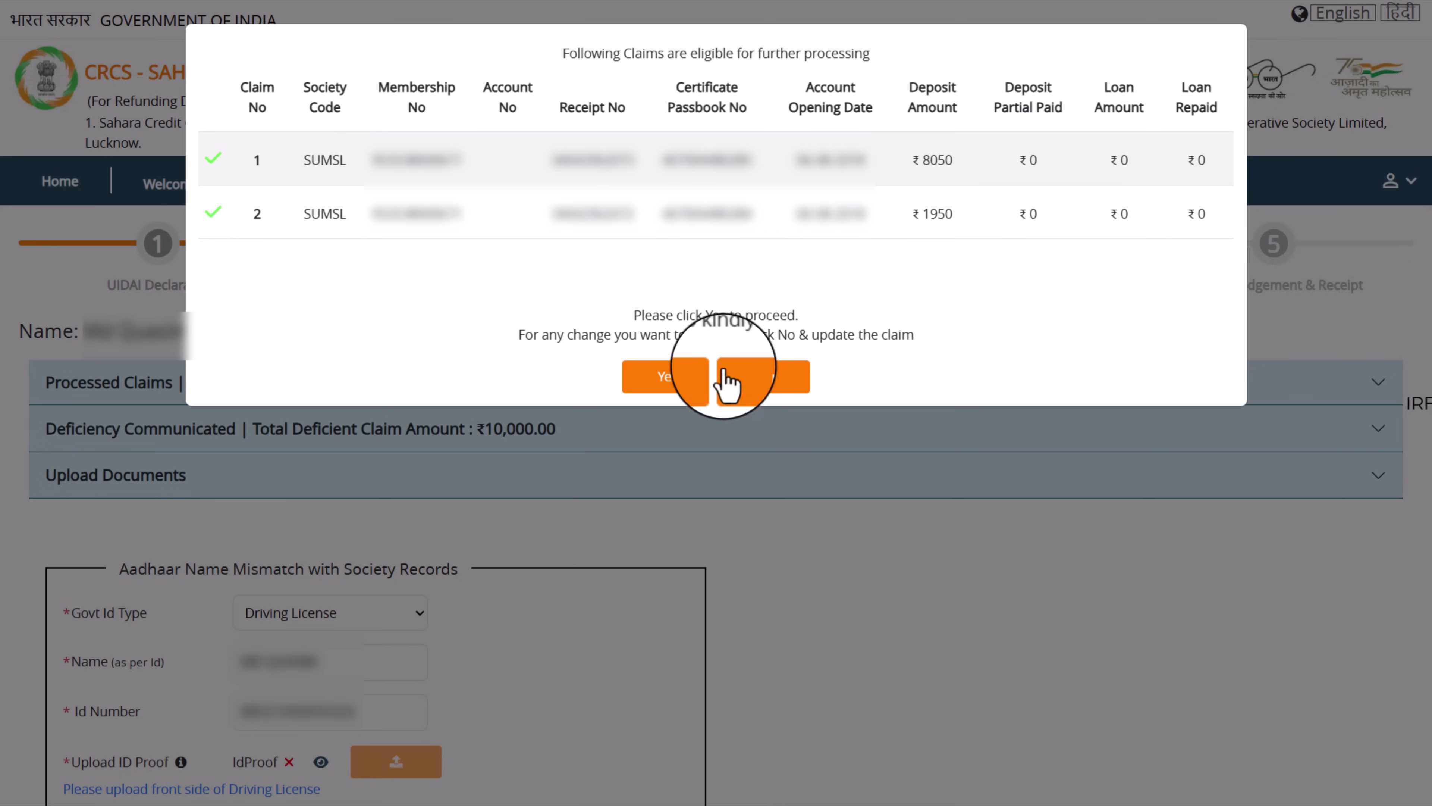
{"action": "left_click", "coordinate": [667, 380]}
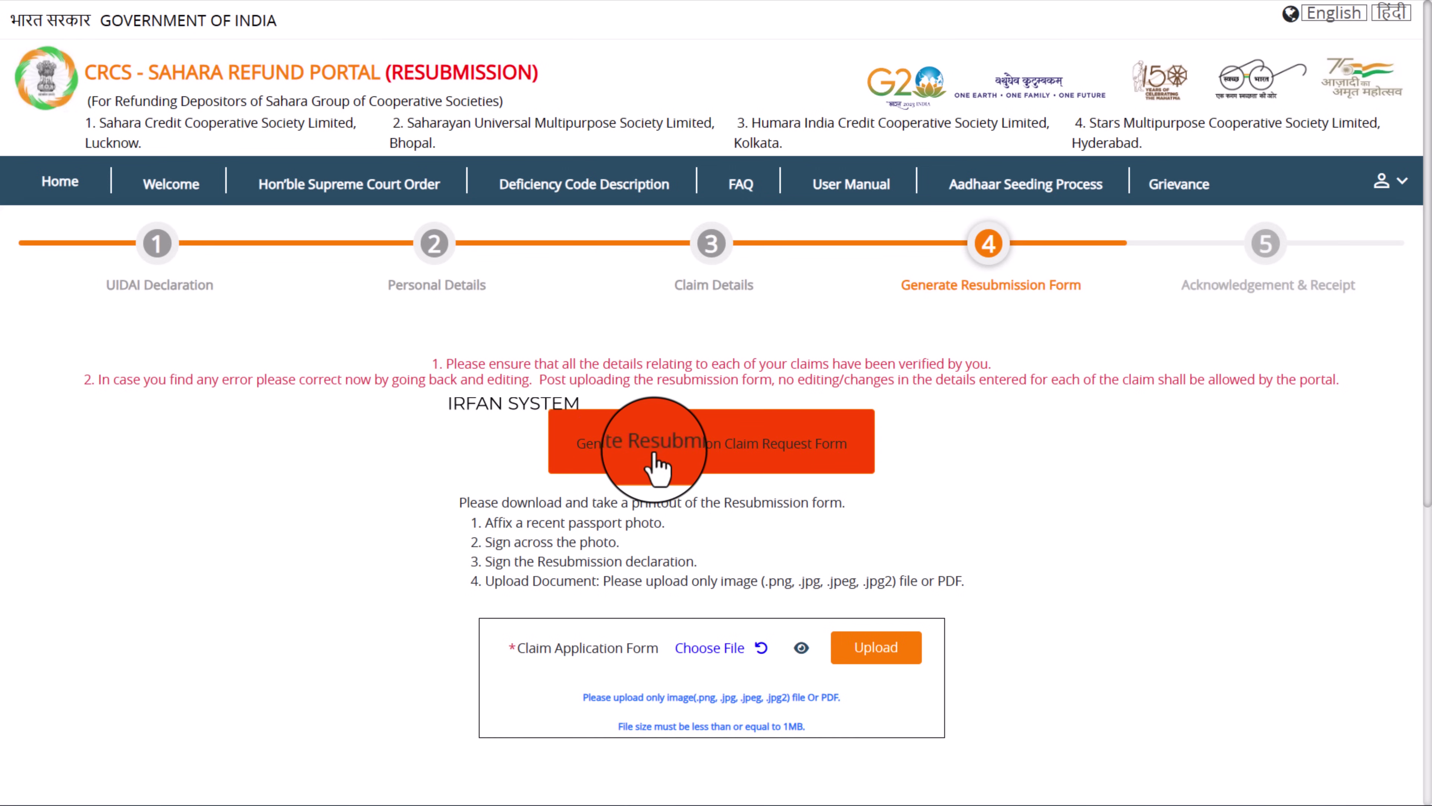
Step: Generate the Resubmission Claim Request Form and open the downloaded PDF
{"action": "left_click", "coordinate": [750, 456]}
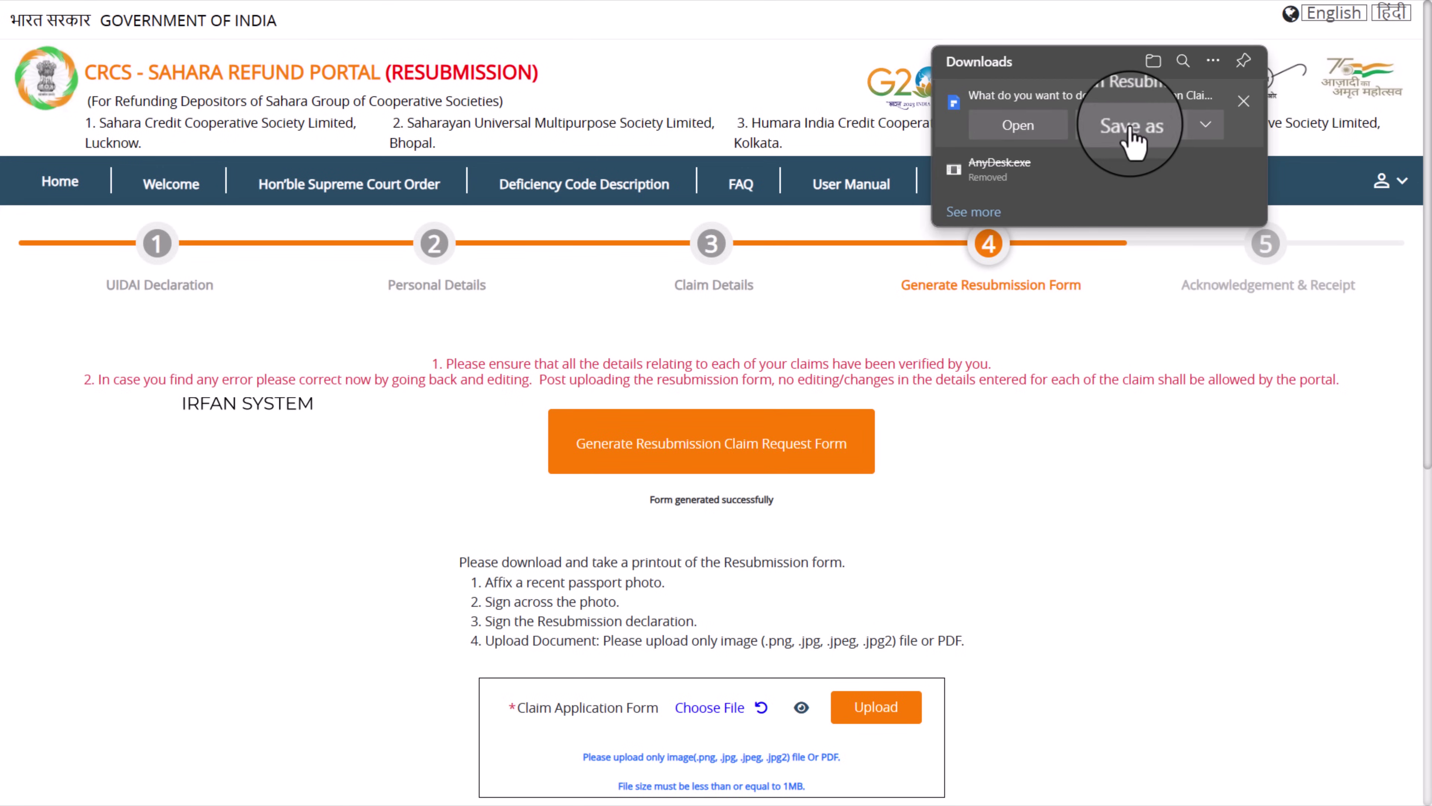
{"action": "left_click", "coordinate": [1018, 136]}
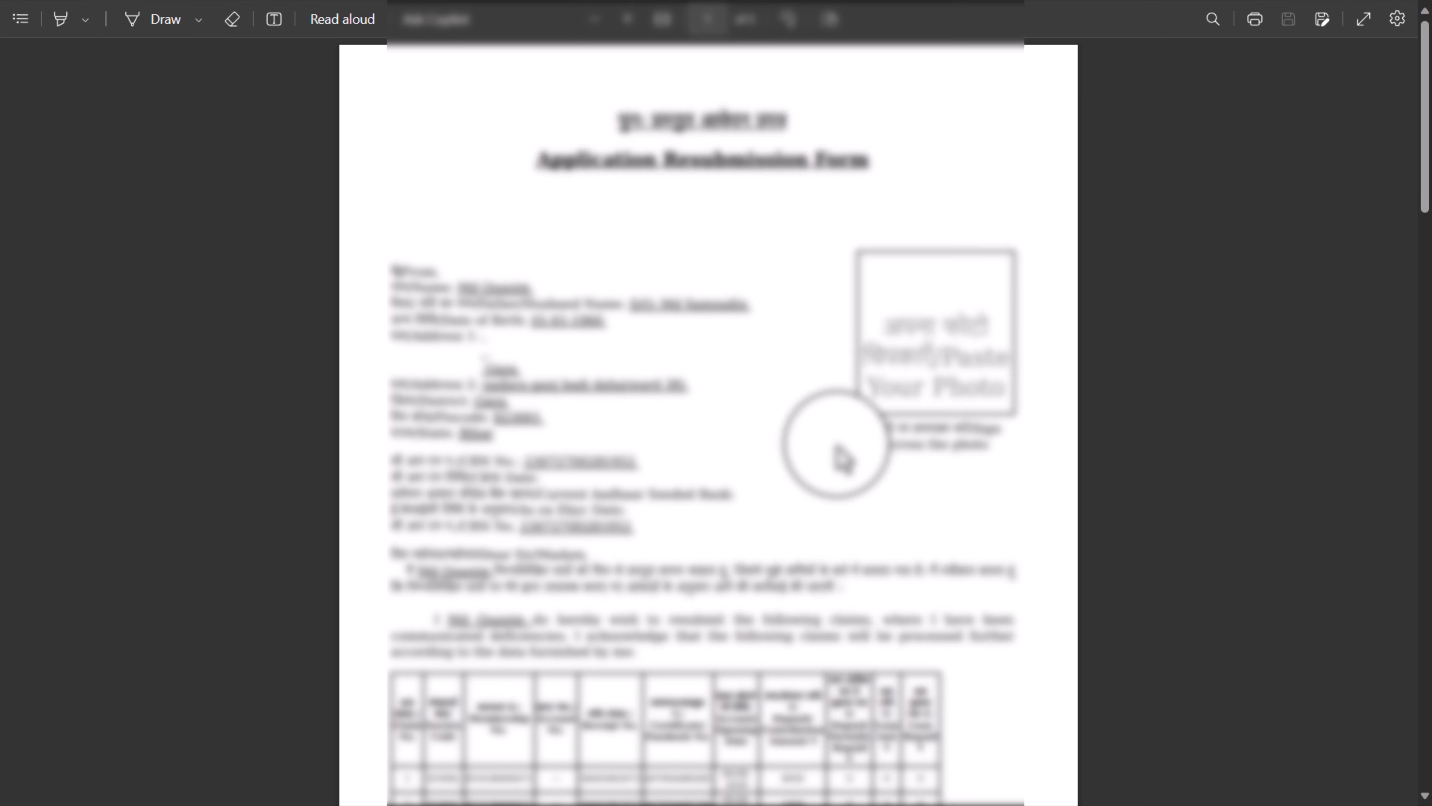
Step: Check the signed resubmission form's photo signature and final-page declaration in the PDF
{"action": "scroll", "coordinate": [838, 446], "scroll_direction": "down", "scroll_amount": 8}
{"action": "scroll", "coordinate": [826, 421], "scroll_direction": "up", "scroll_amount": 3}
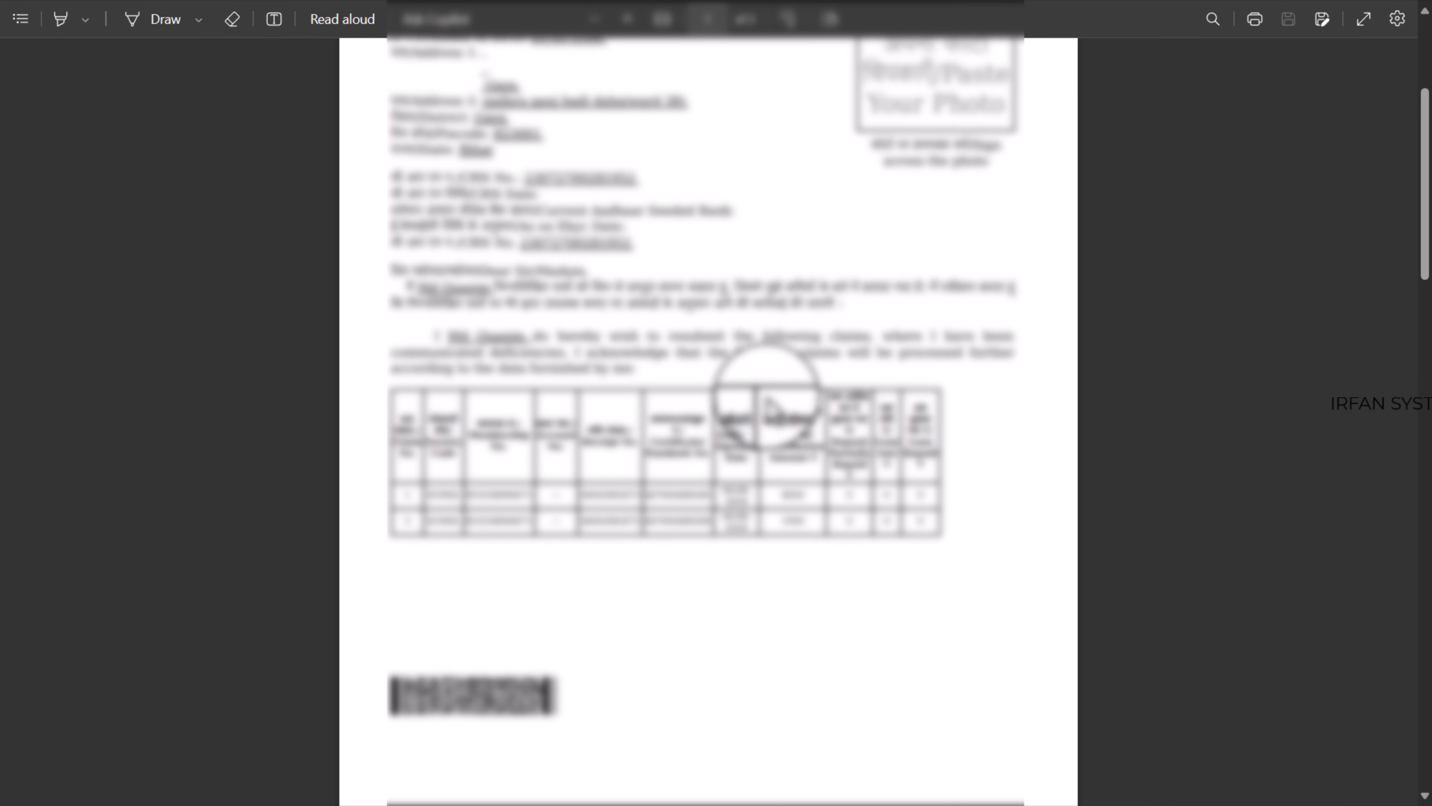
{"action": "scroll", "coordinate": [756, 395], "scroll_direction": "down", "scroll_amount": 8}
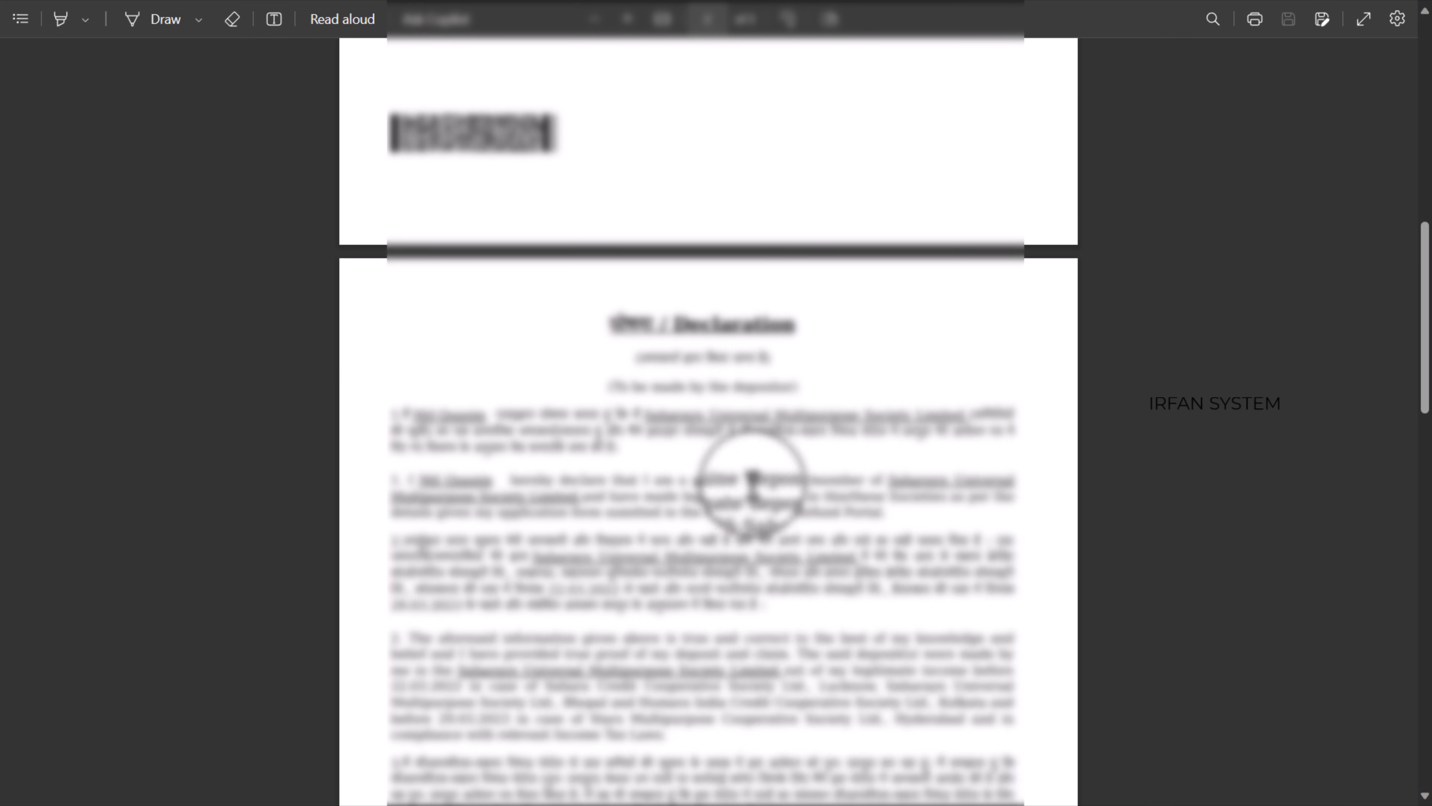
{"action": "scroll", "coordinate": [864, 507], "scroll_direction": "down", "scroll_amount": 7}
{"action": "scroll", "coordinate": [863, 527], "scroll_direction": "down", "scroll_amount": 8}
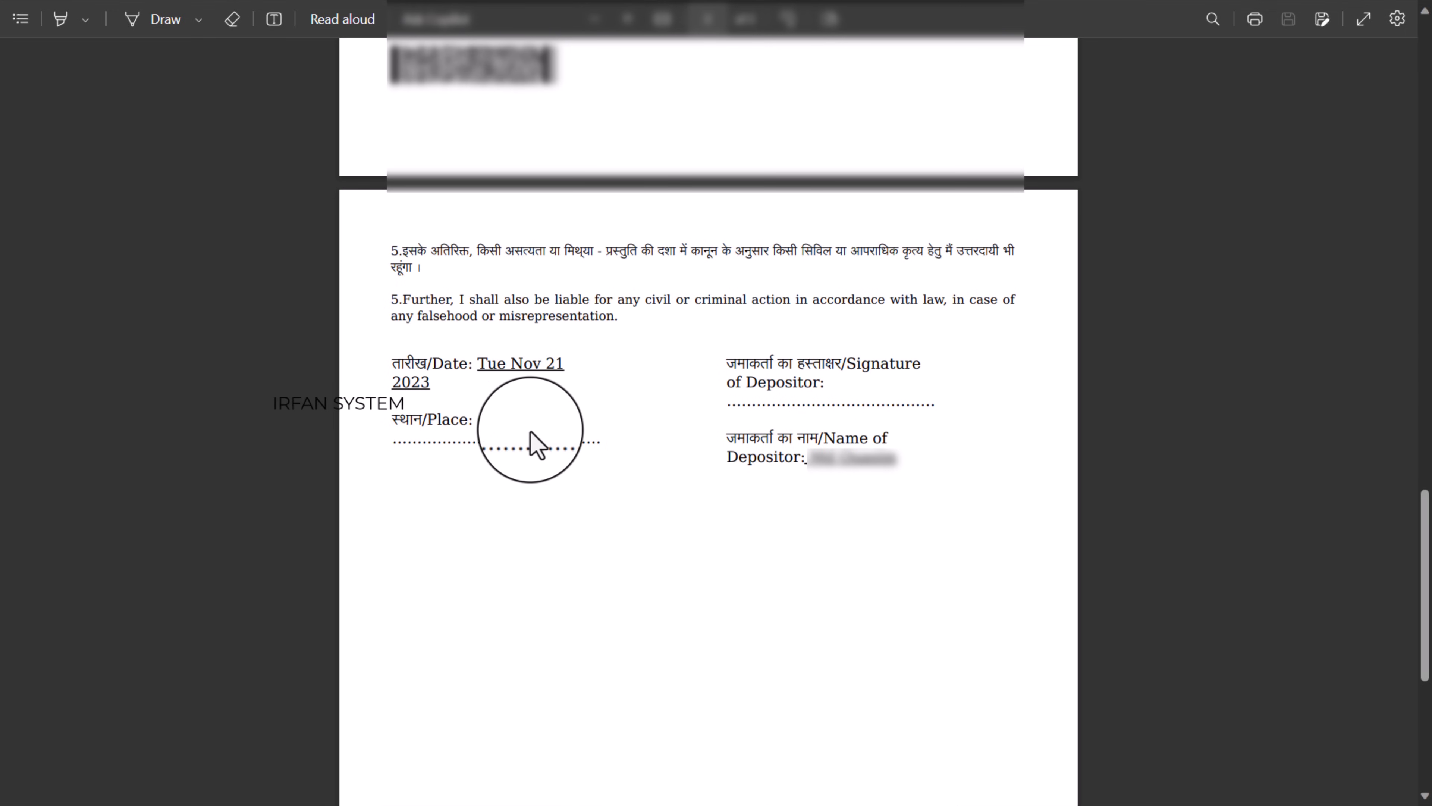
{"action": "scroll", "coordinate": [777, 506], "scroll_direction": "down", "scroll_amount": 10}
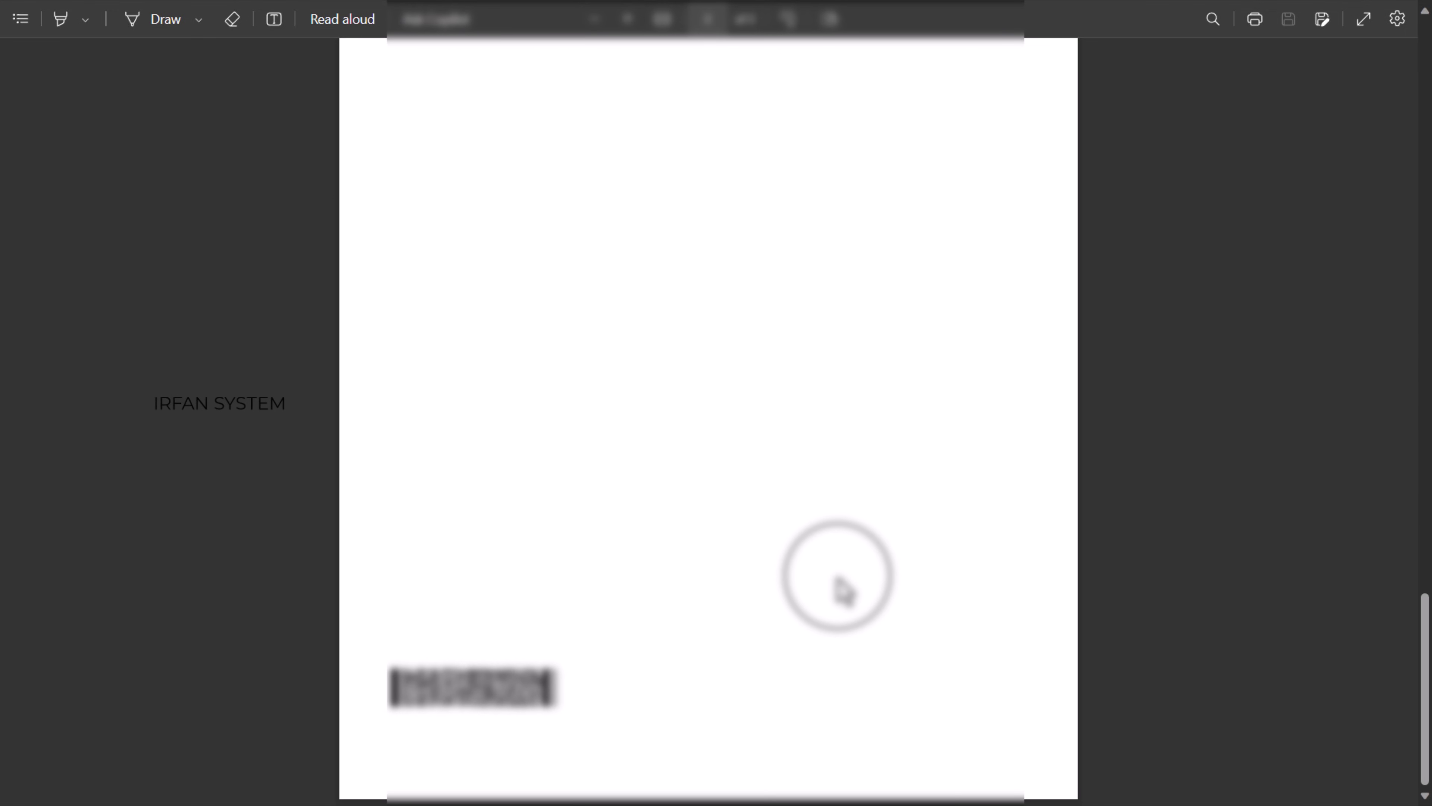
{"action": "scroll", "coordinate": [869, 581], "scroll_direction": "down", "scroll_amount": 8}
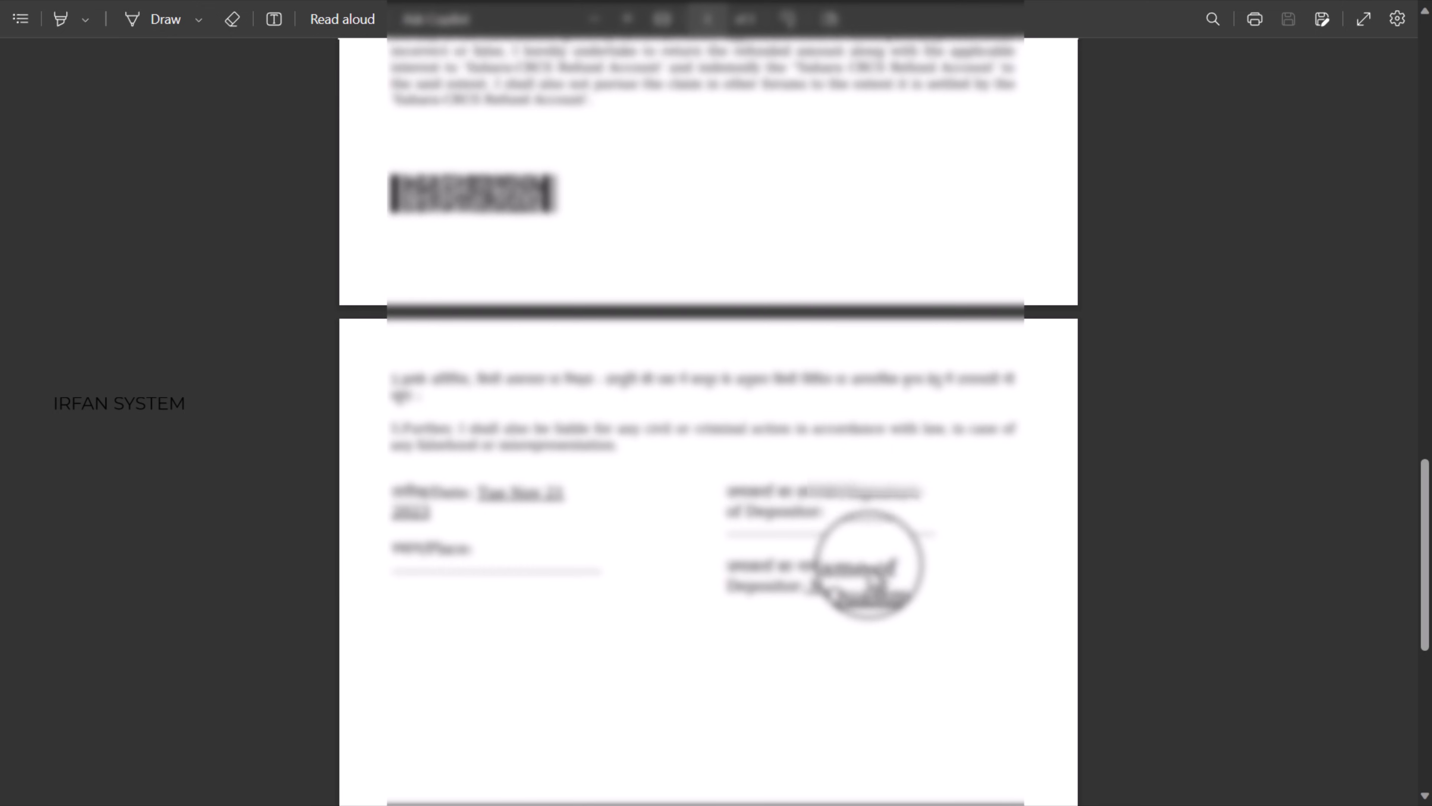
{"action": "scroll", "coordinate": [868, 567], "scroll_direction": "up", "scroll_amount": 20}
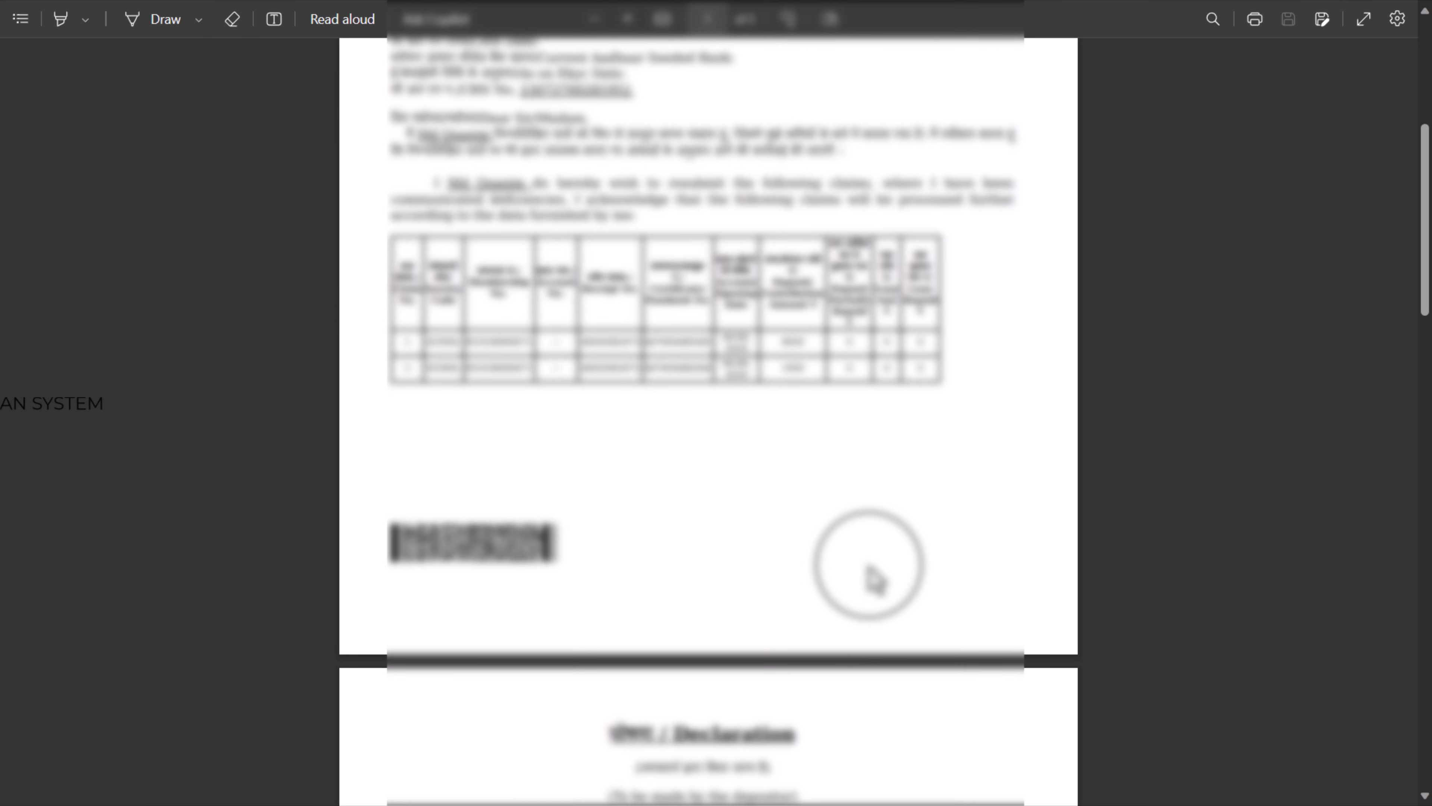
{"action": "scroll", "coordinate": [873, 578], "scroll_direction": "up", "scroll_amount": 6}
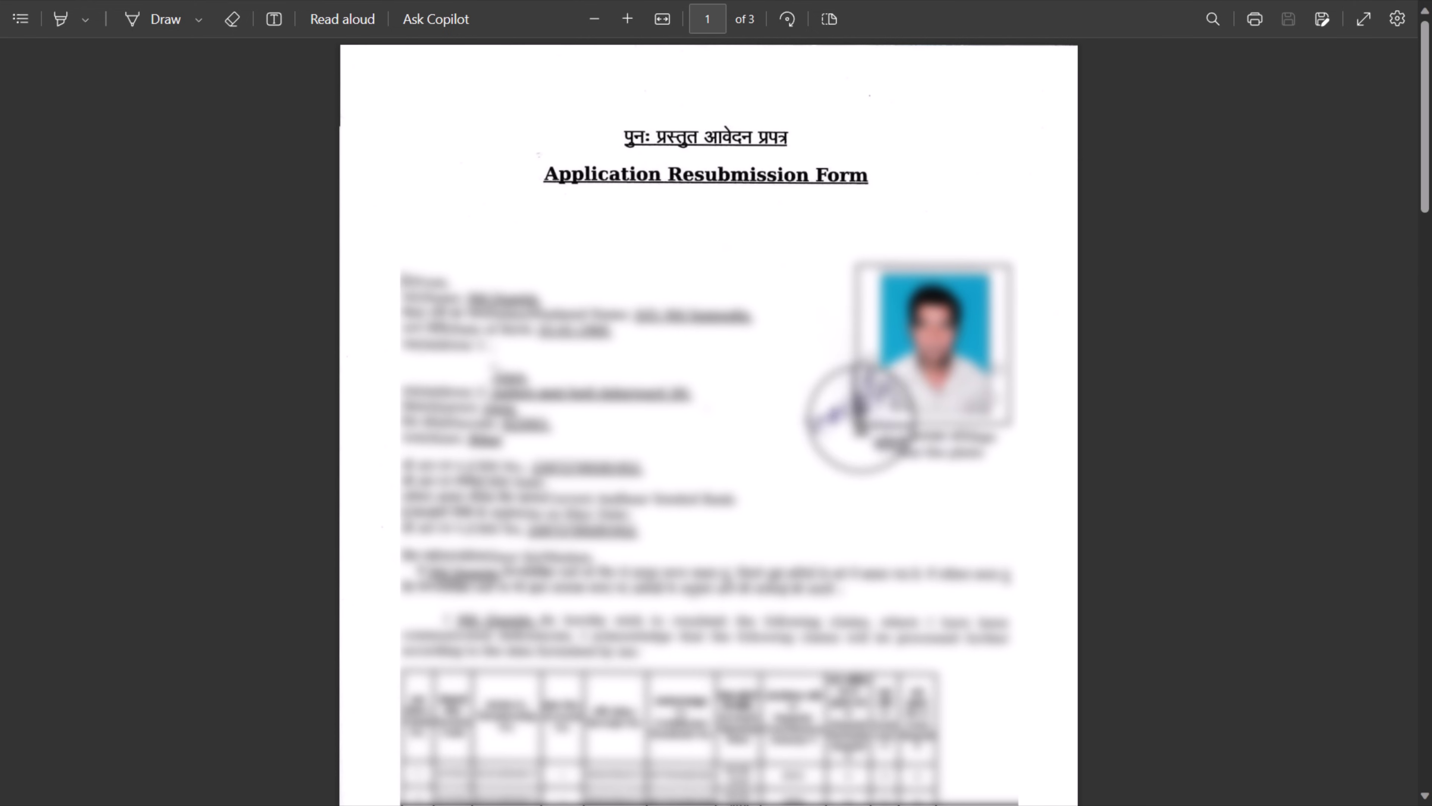
{"action": "scroll", "coordinate": [924, 440], "scroll_direction": "down", "scroll_amount": 20}
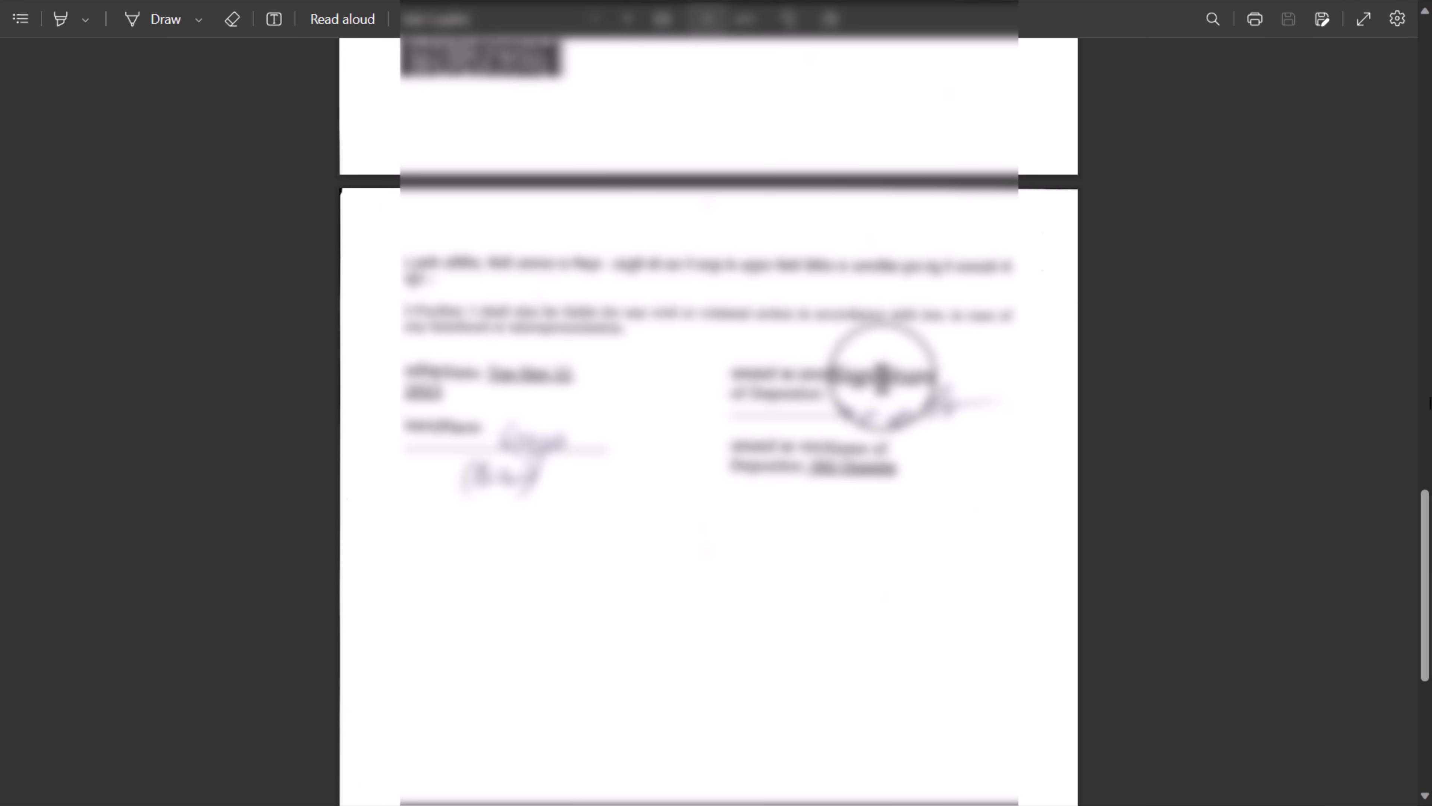
{"action": "scroll", "coordinate": [826, 426], "scroll_direction": "up", "scroll_amount": 20}
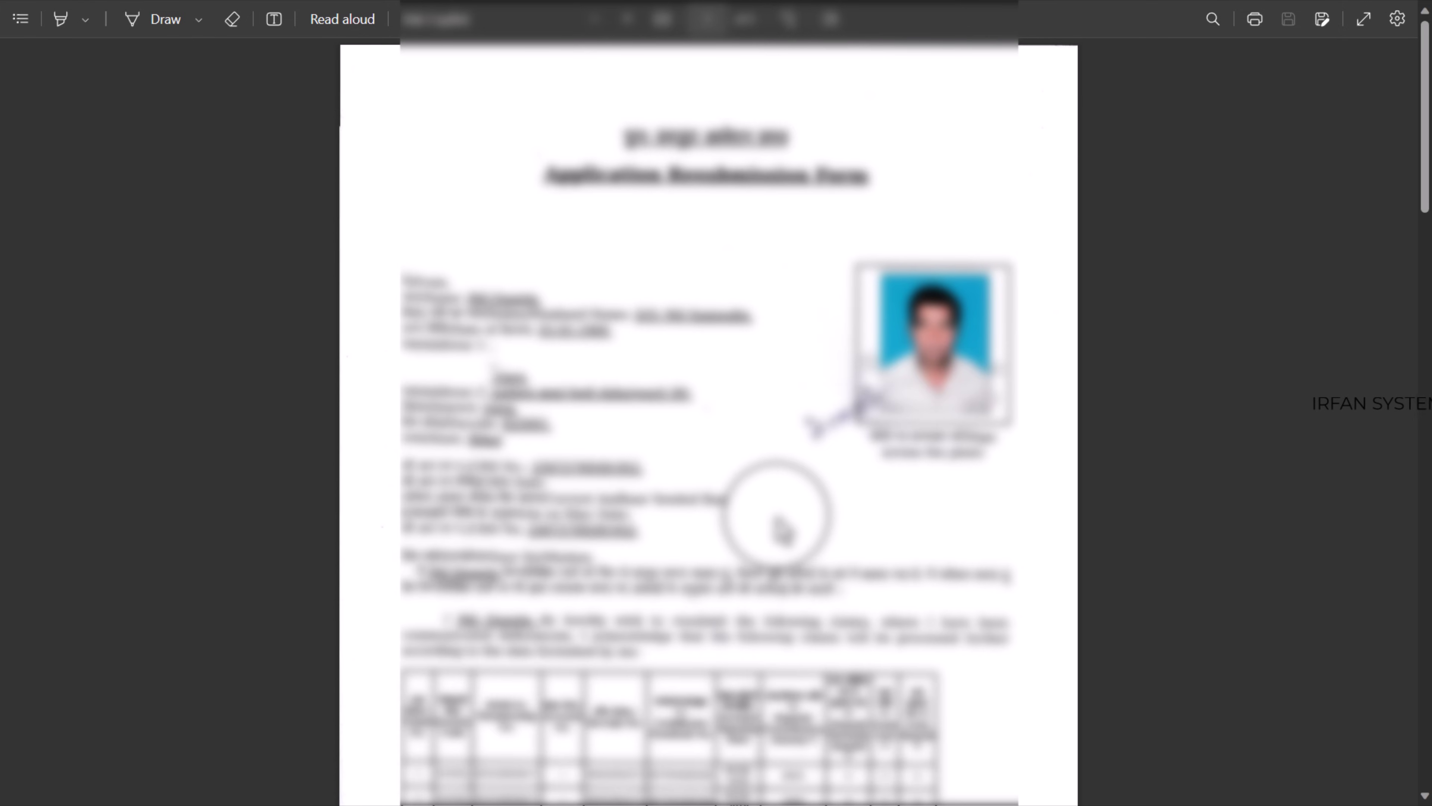
{"action": "key", "text": "ctrl+v"}
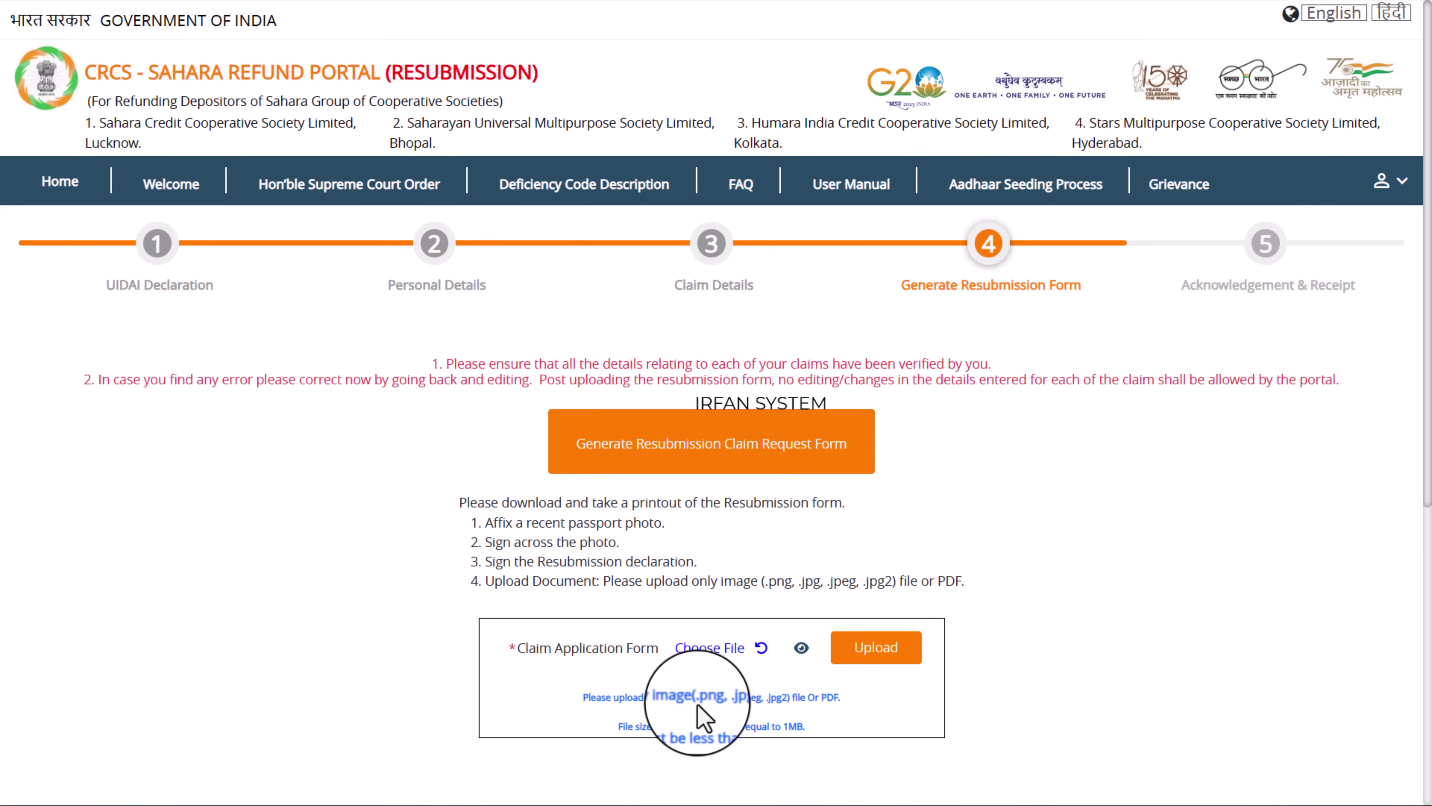
Step: Attach the signed compressed claim form PDF as the claim application form and upload it
{"action": "left_click", "coordinate": [706, 648]}
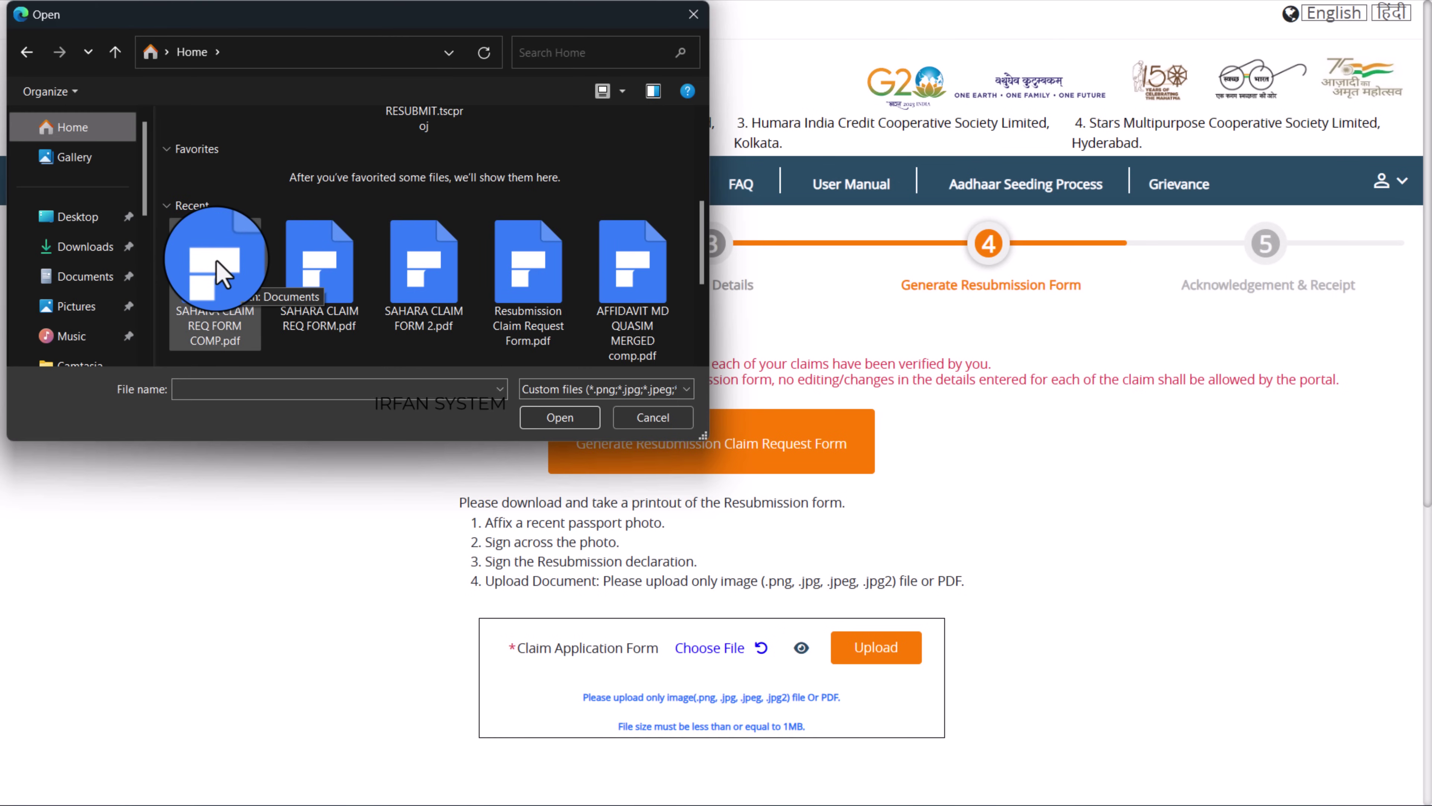
{"action": "left_click", "coordinate": [219, 275]}
{"action": "left_click", "coordinate": [560, 417]}
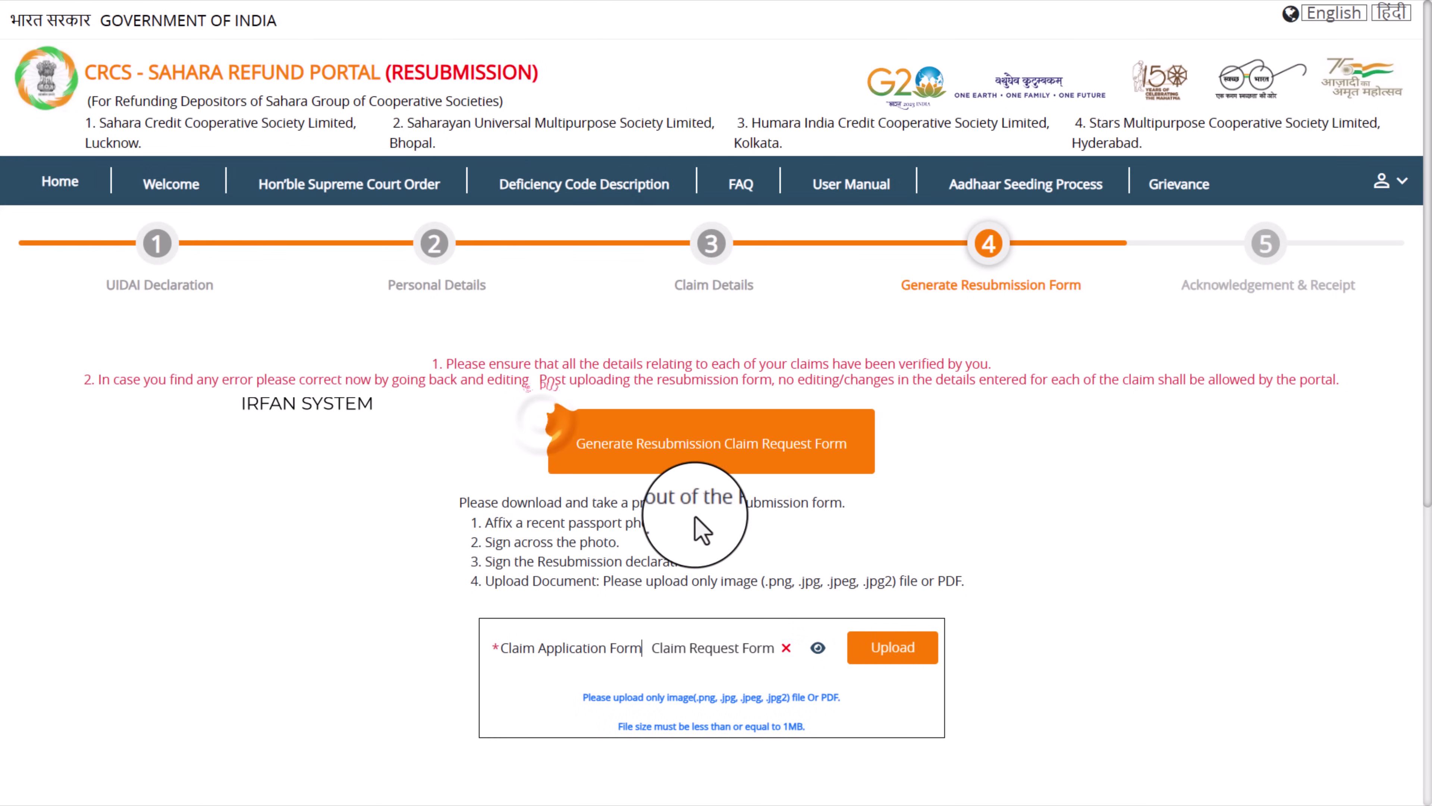
{"action": "left_click", "coordinate": [896, 655]}
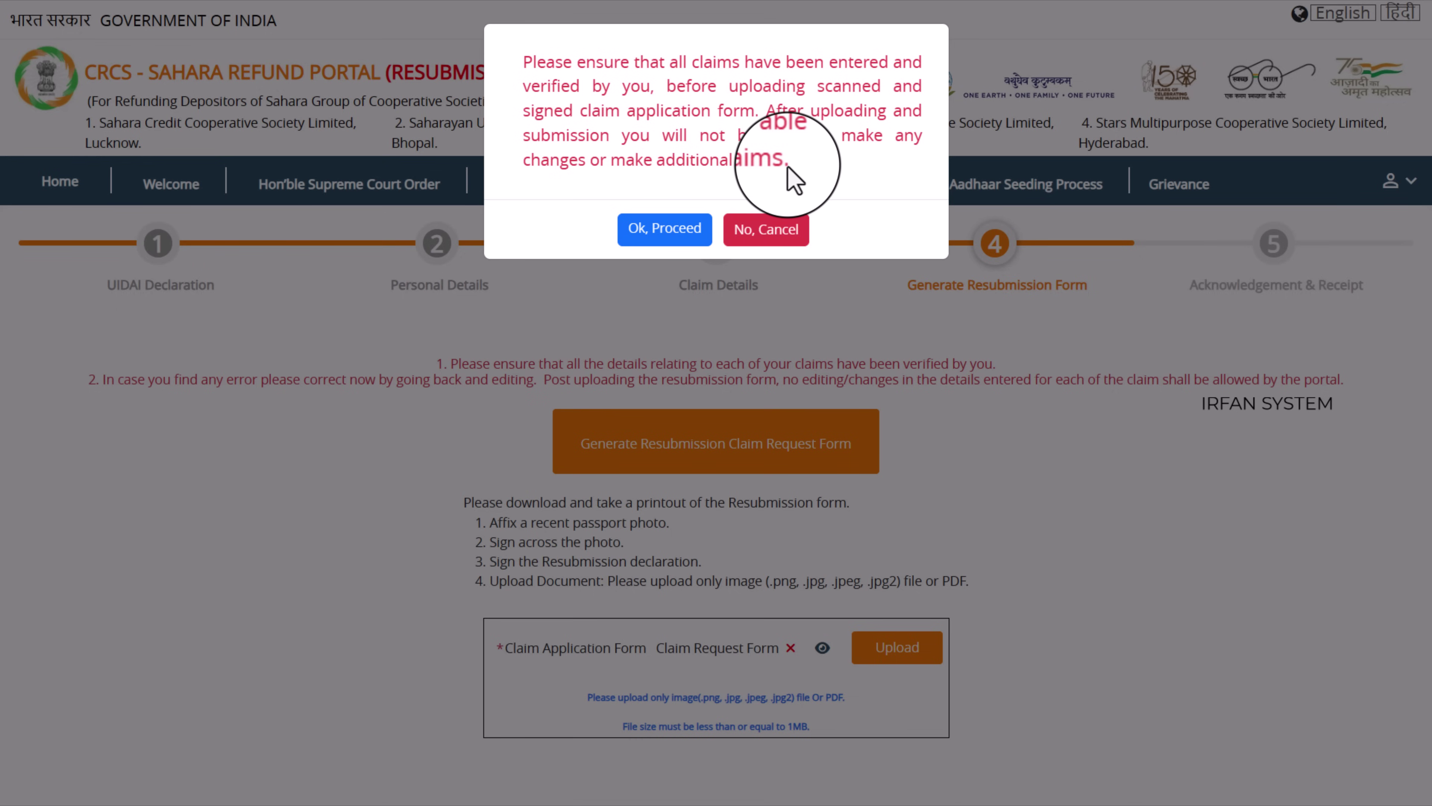
Step: Confirm the final upload warning and acknowledge the Application Resubmitted Successfully message
{"action": "left_click", "coordinate": [661, 237]}
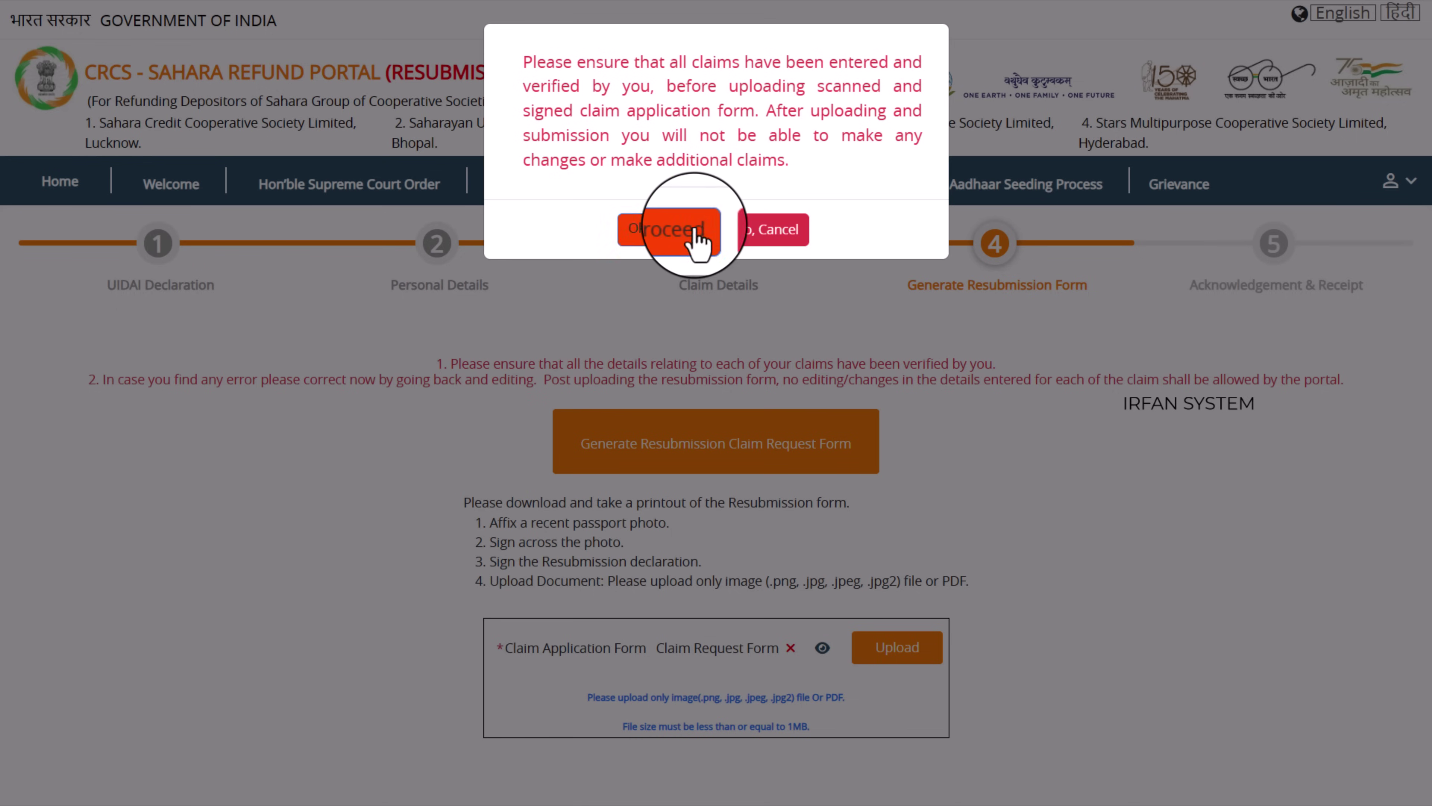
{"action": "left_click", "coordinate": [660, 233]}
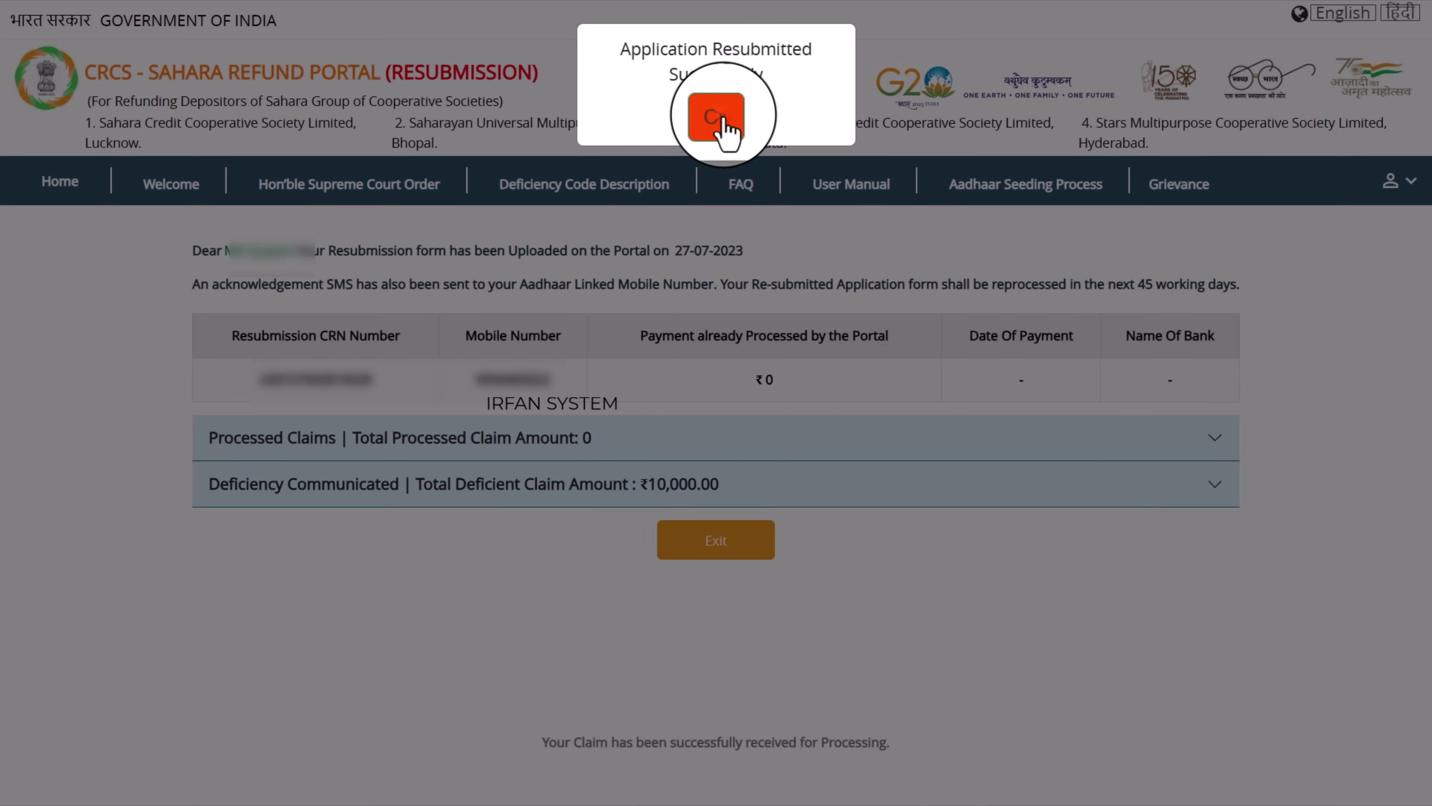
{"action": "left_click", "coordinate": [712, 118]}
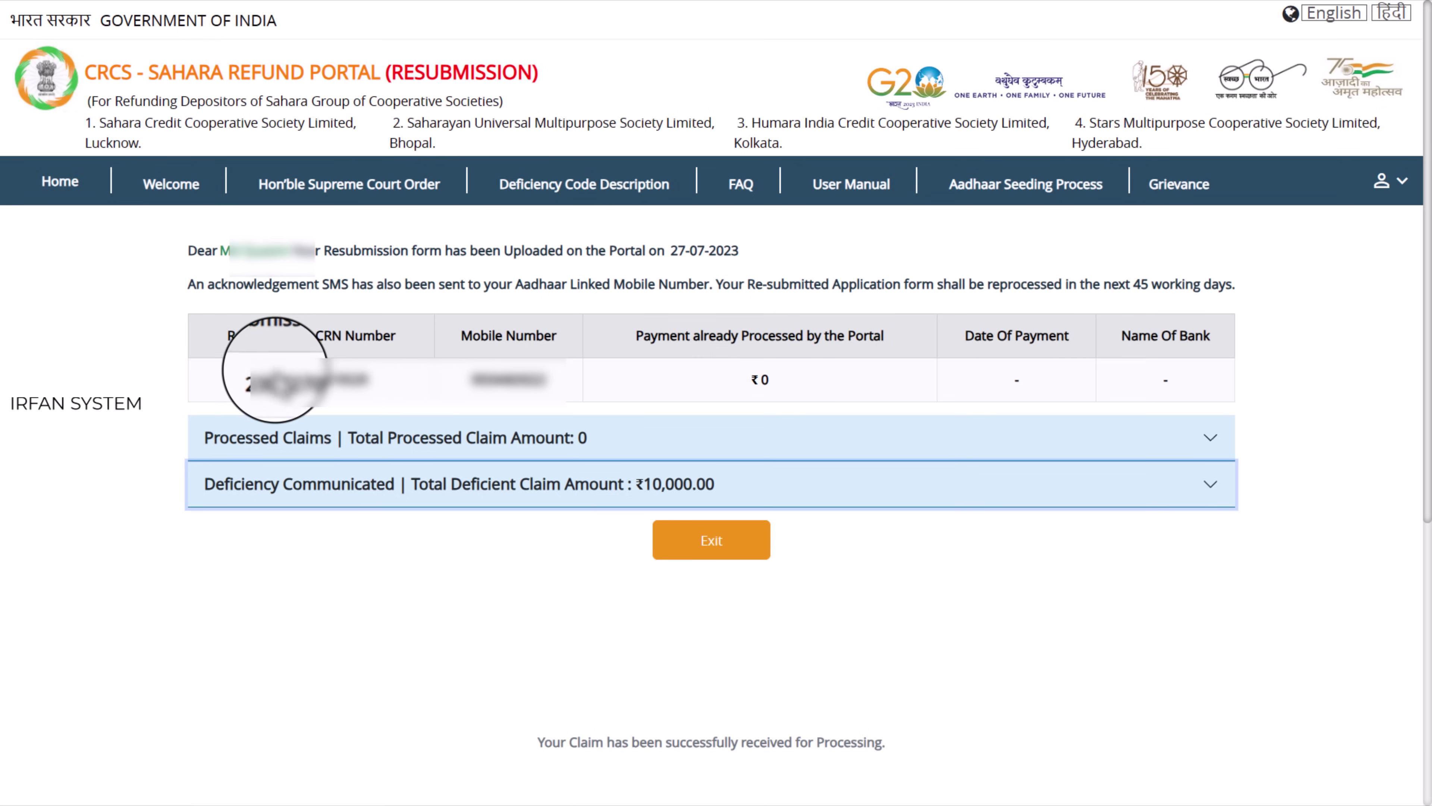
{"action": "left_click", "coordinate": [247, 389]}
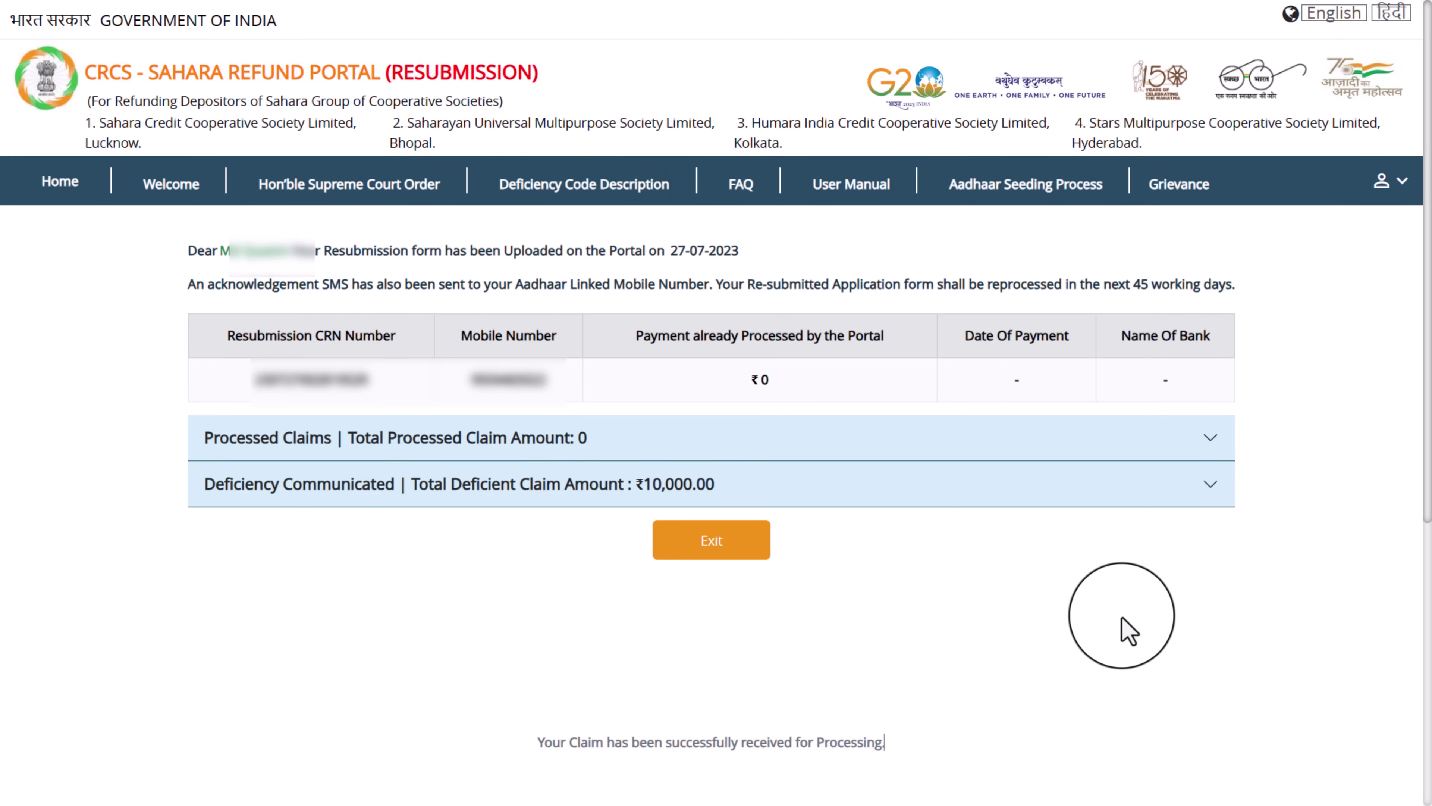
{"action": "key", "text": "ctrl+p"}
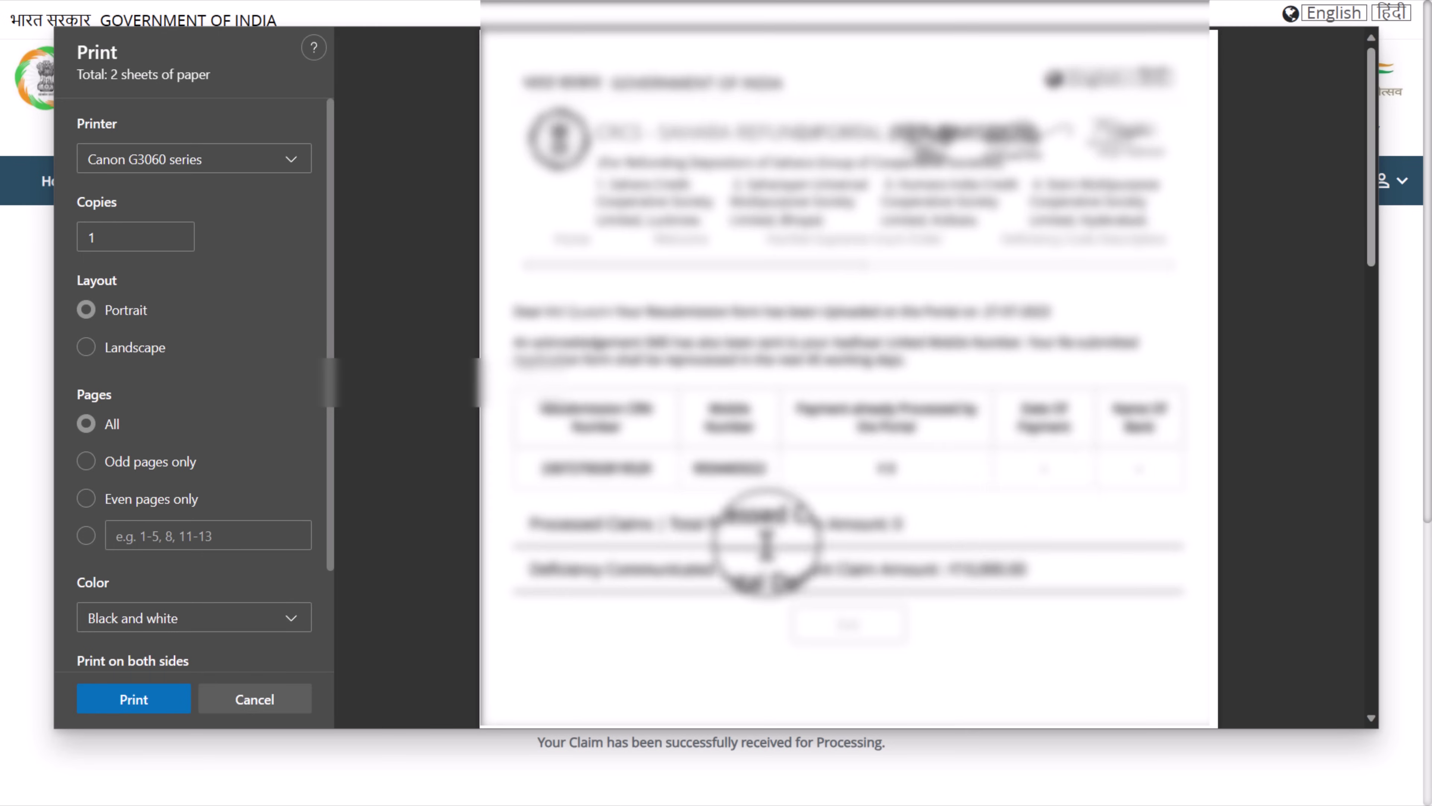
{"action": "scroll", "coordinate": [987, 457], "scroll_direction": "down", "scroll_amount": 10}
{"action": "scroll", "coordinate": [981, 486], "scroll_direction": "up", "scroll_amount": 10}
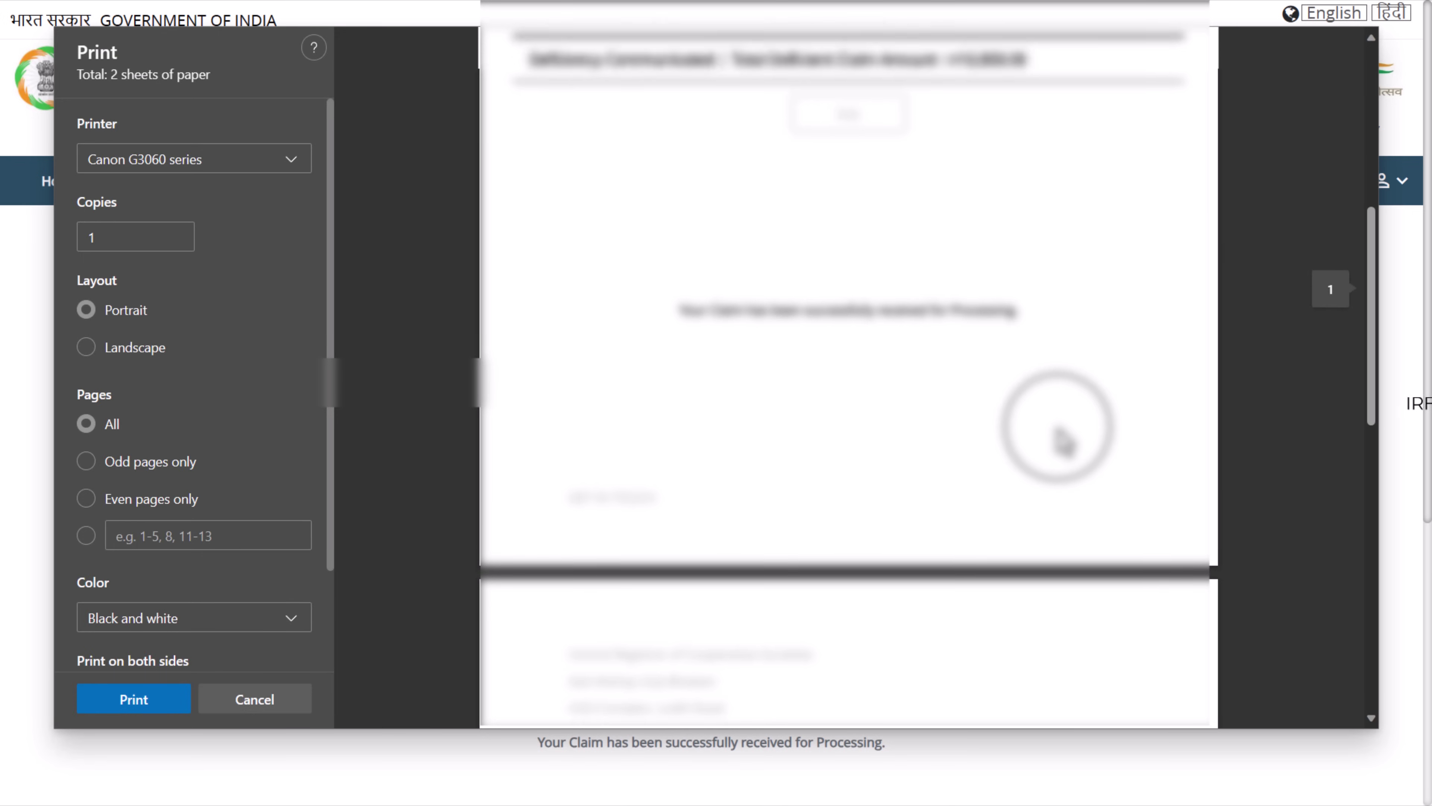
{"action": "key", "text": "Escape"}
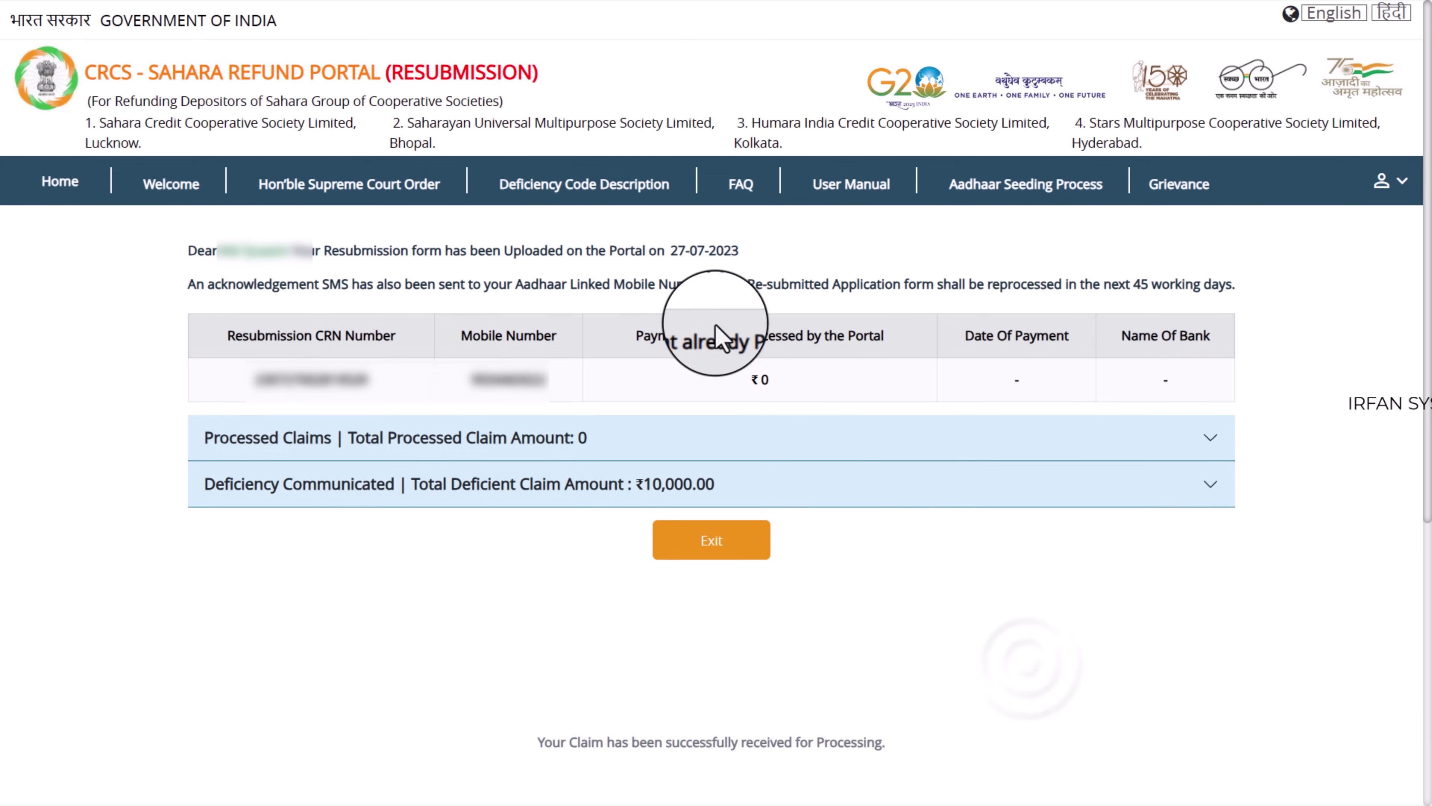
{"action": "left_click_drag", "start_coordinate": [723, 284], "coordinate": [1236, 282]}
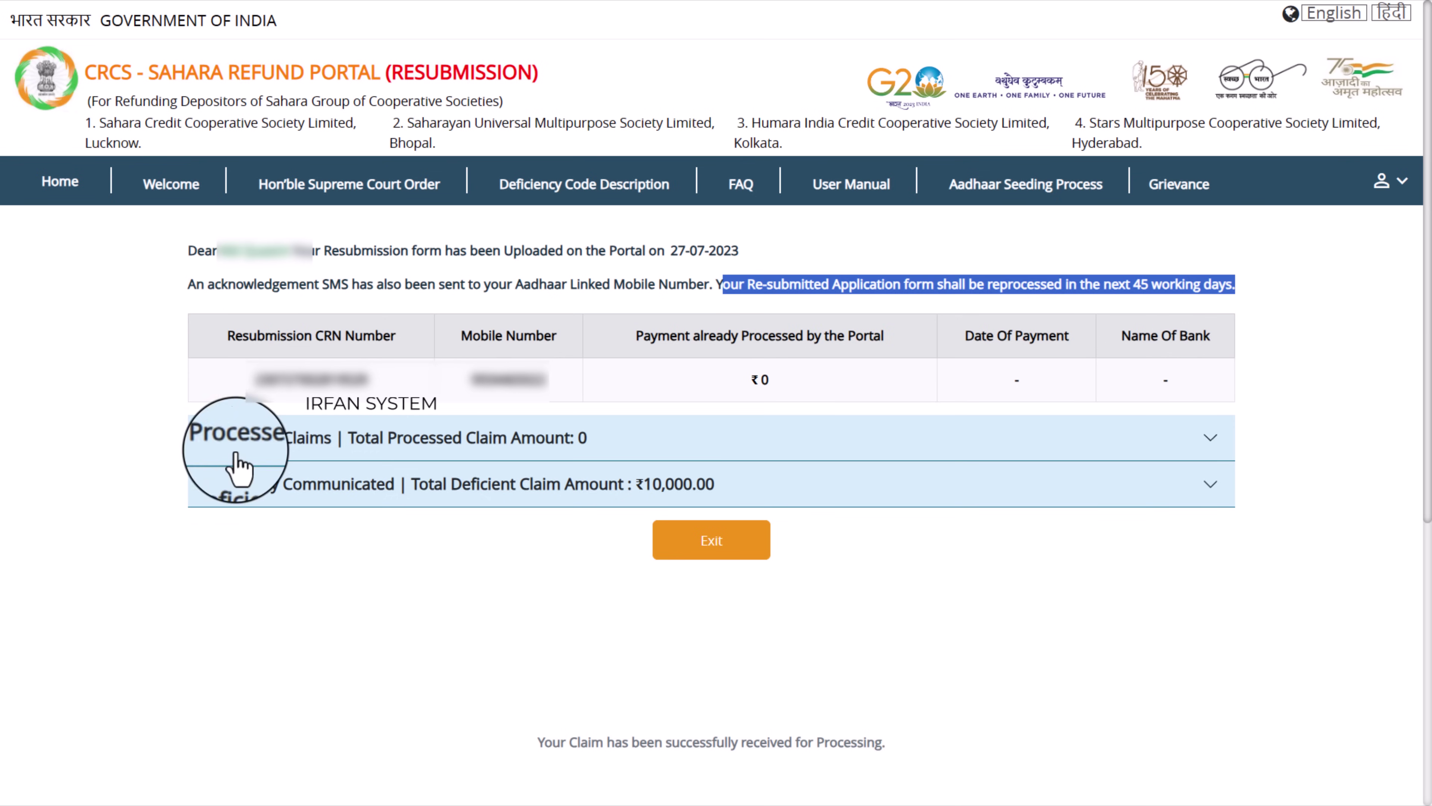
Step: Expand Processed Claims and Deficiency Communicated to check the claims show Under Processing
{"action": "left_click", "coordinate": [879, 440]}
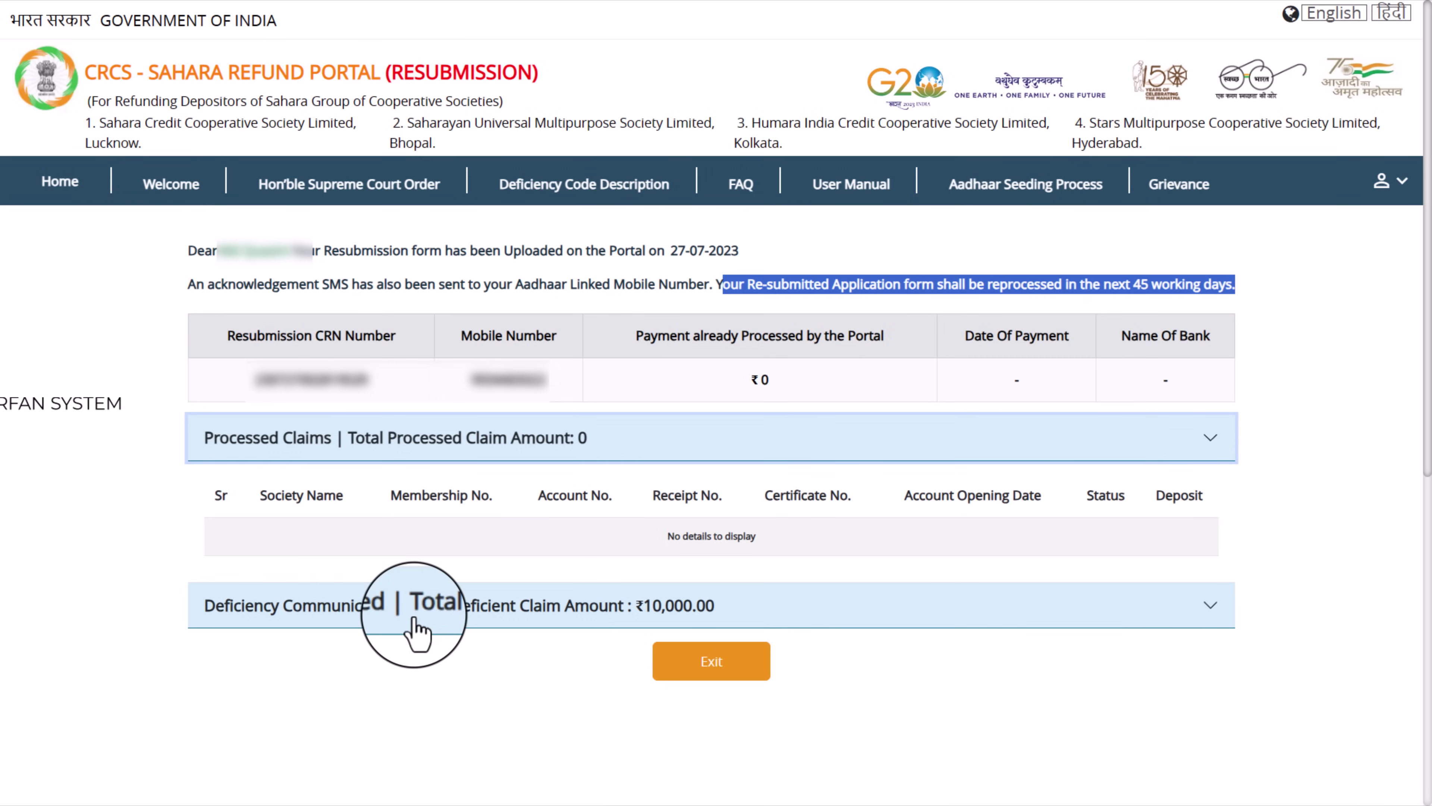
{"action": "left_click", "coordinate": [1181, 610]}
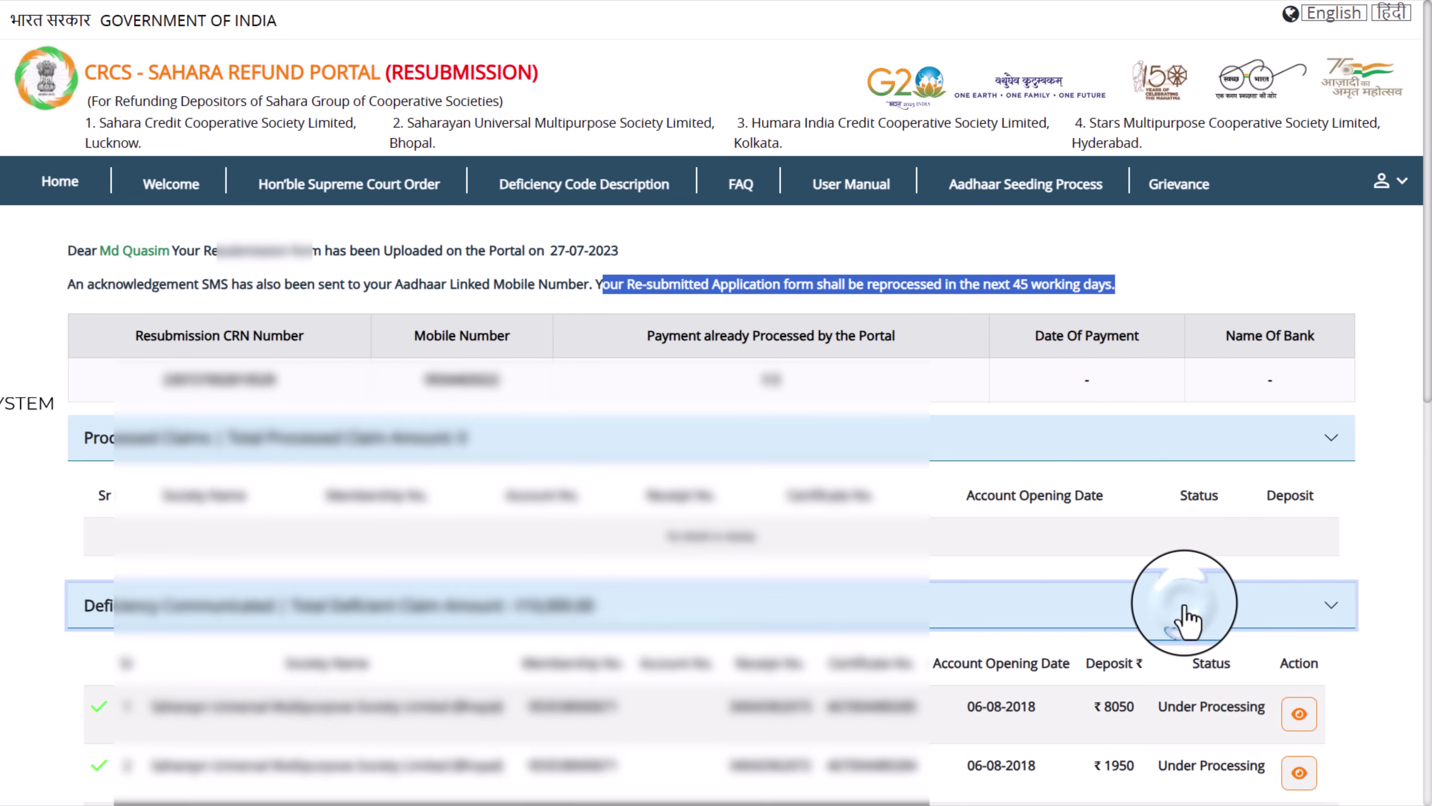
{"action": "scroll", "coordinate": [1112, 678], "scroll_direction": "down", "scroll_amount": 5}
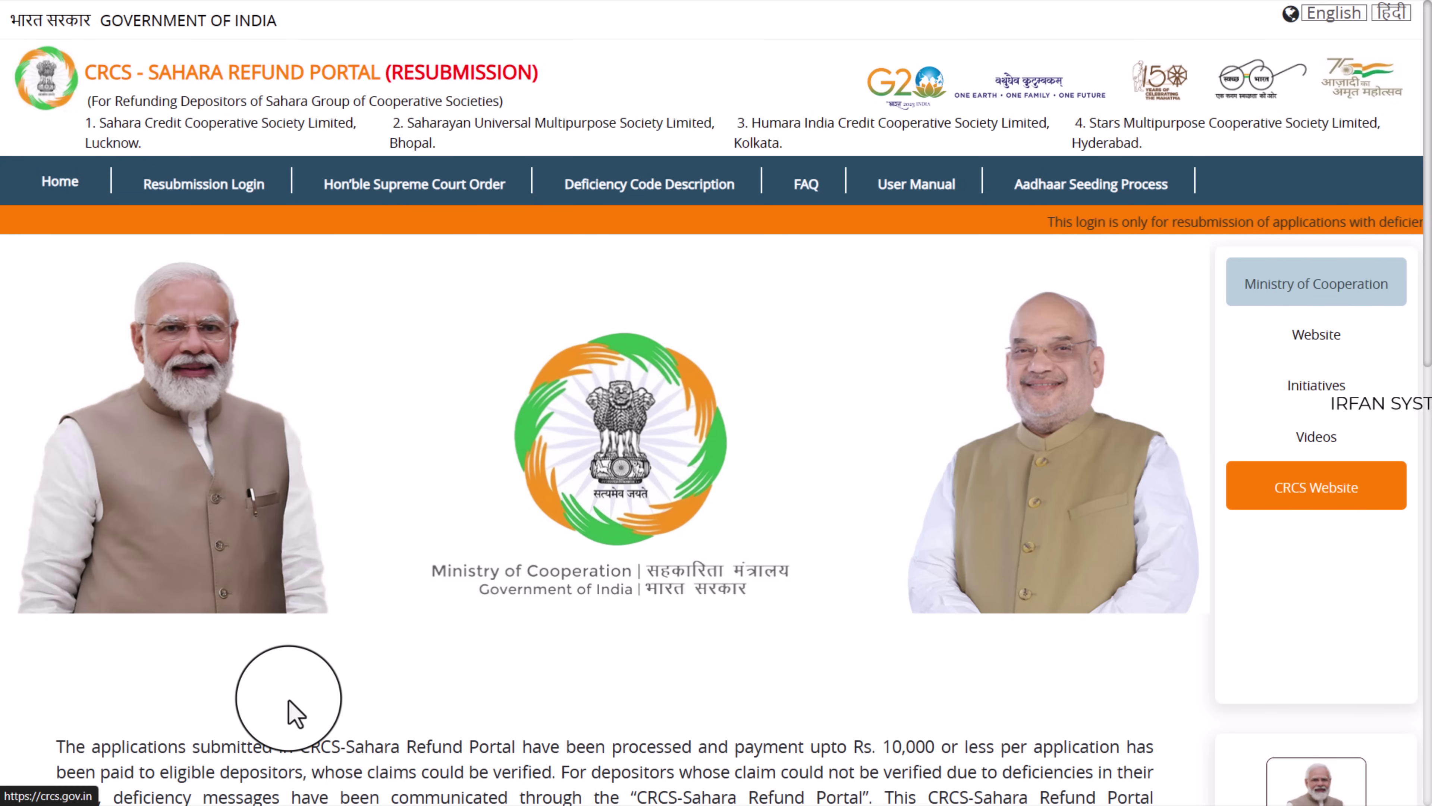
Step: Log into the depositor resubmission portal with the claim request number and verify the received OTP
{"action": "left_click", "coordinate": [209, 204]}
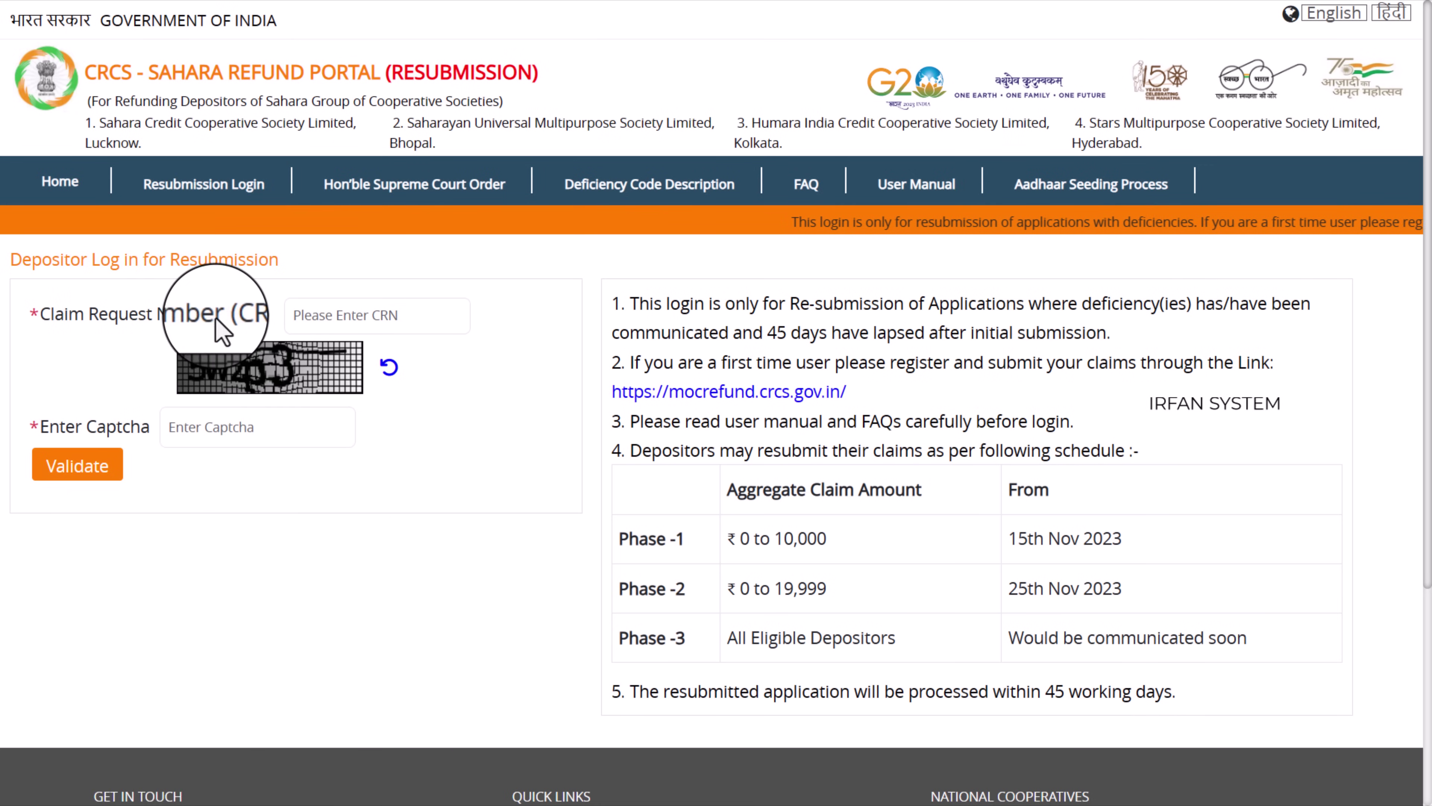
{"action": "left_click", "coordinate": [347, 322]}
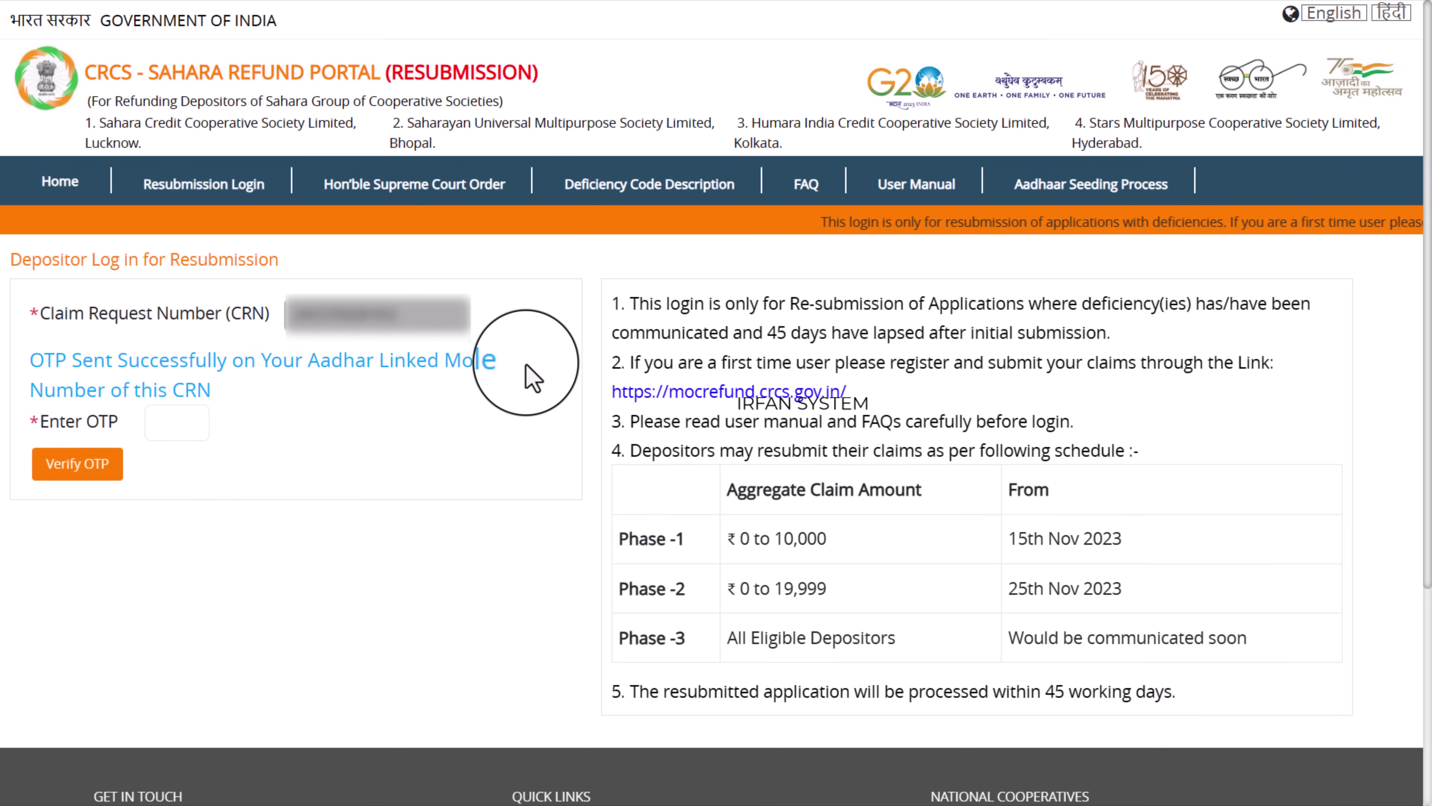
{"action": "left_click", "coordinate": [192, 432]}
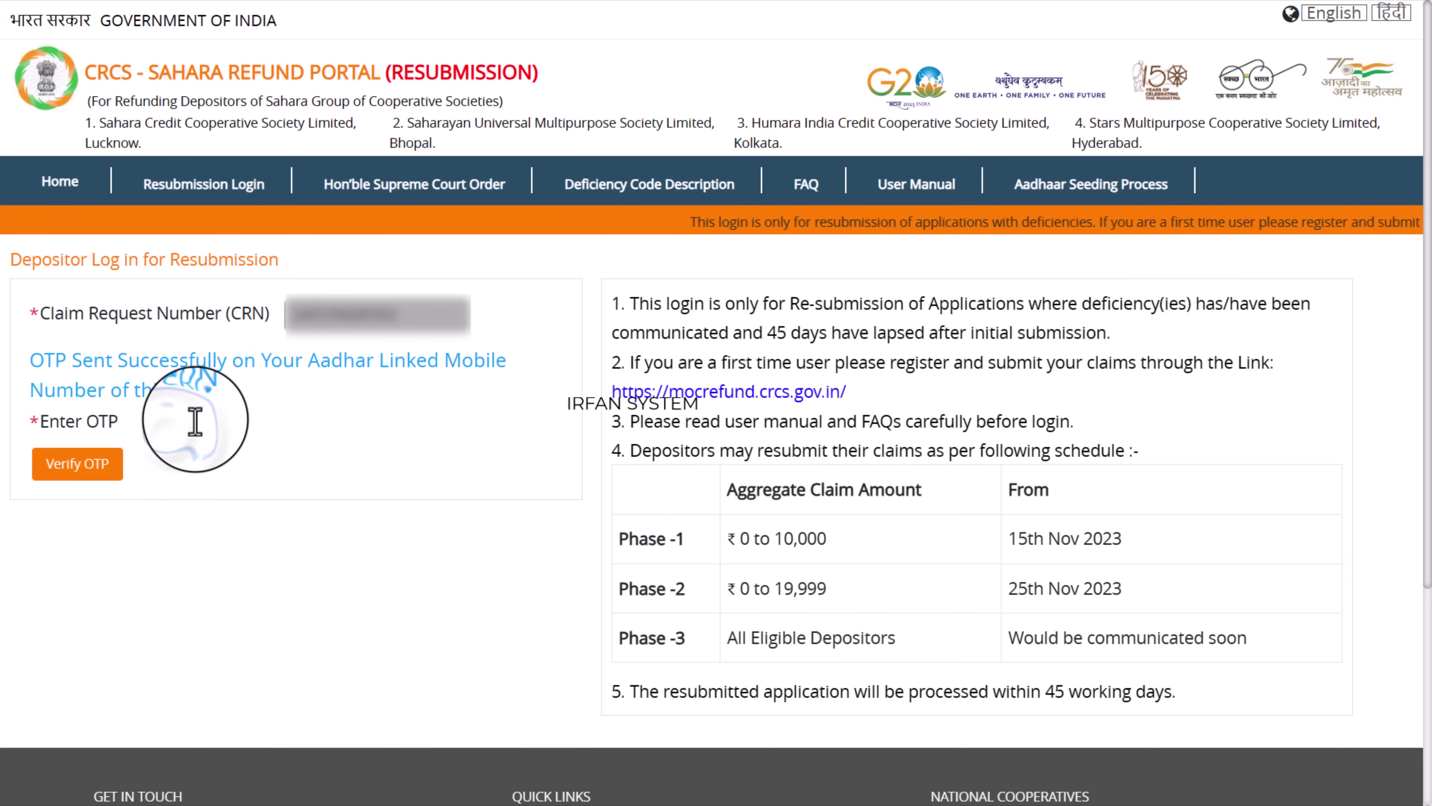
{"action": "left_click", "coordinate": [62, 468]}
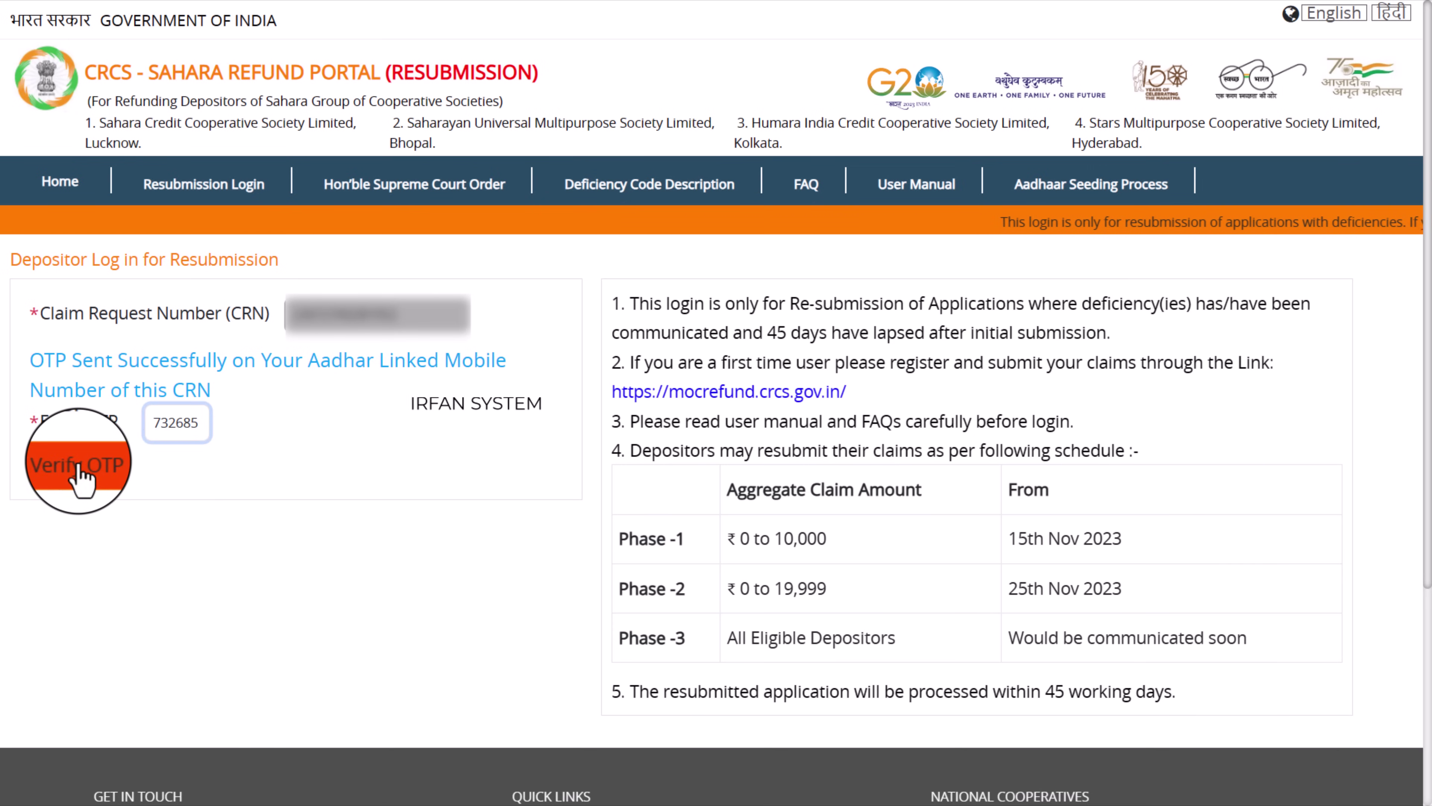